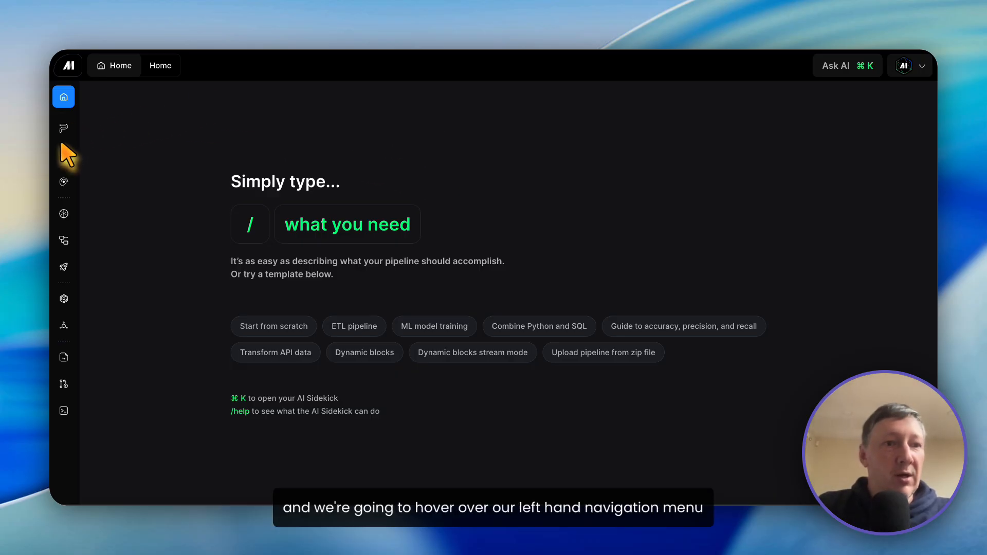
Step: Start a new pipeline from scratch, using a blank canvas, in the workspace's pipelines
{"action": "mouse_move", "coordinate": [70, 131]}
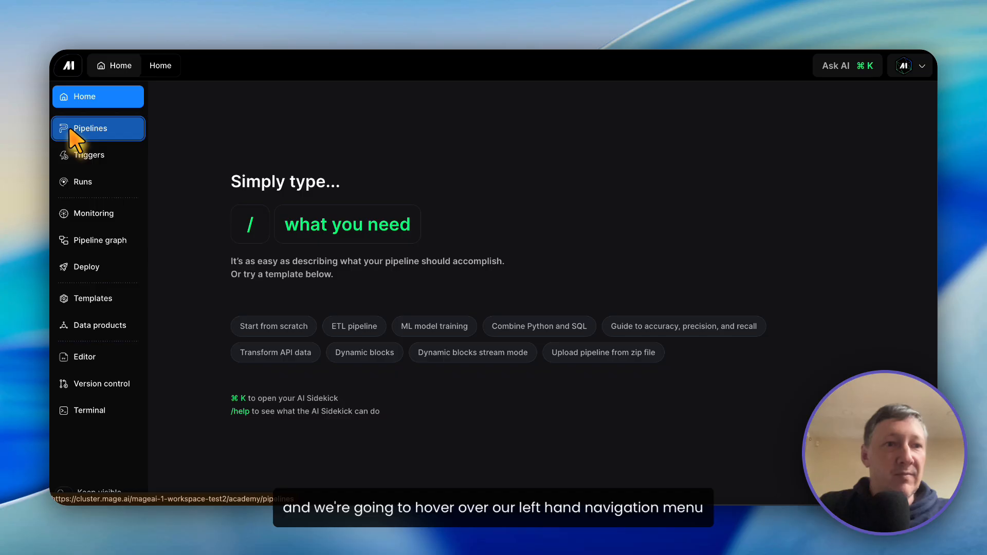
{"action": "left_click", "coordinate": [72, 129]}
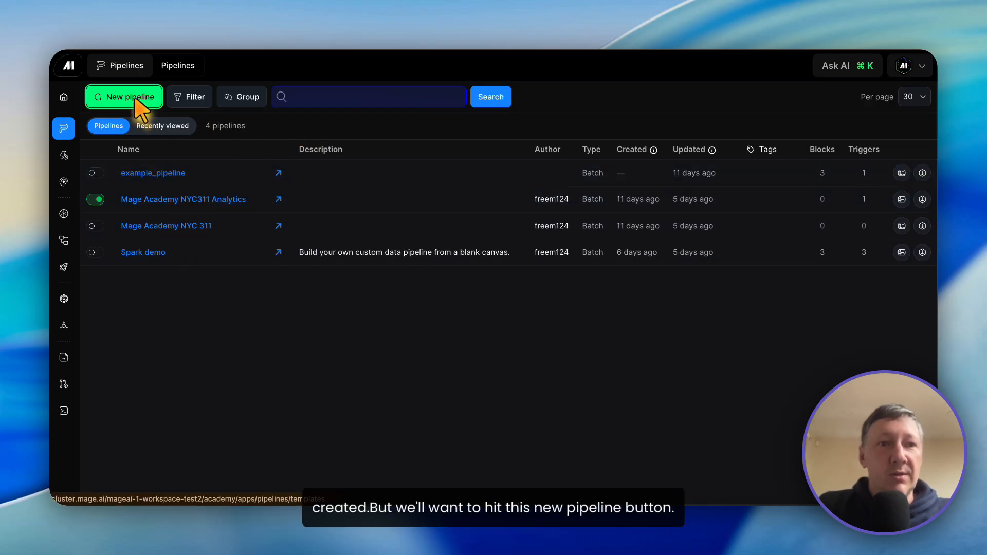
{"action": "left_click", "coordinate": [136, 99]}
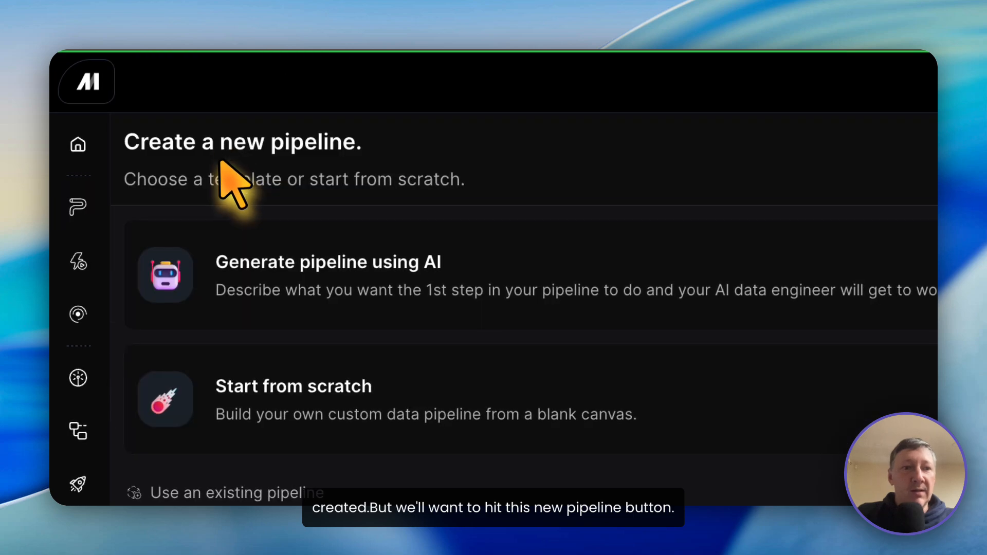
{"action": "scroll", "coordinate": [275, 403], "scroll_direction": "down", "scroll_amount": 2}
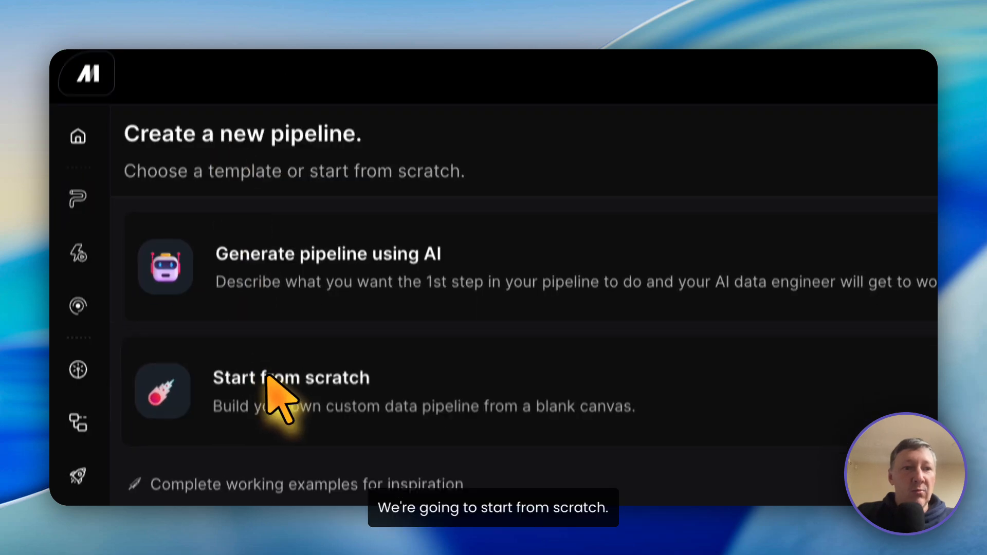
{"action": "left_click", "coordinate": [418, 300]}
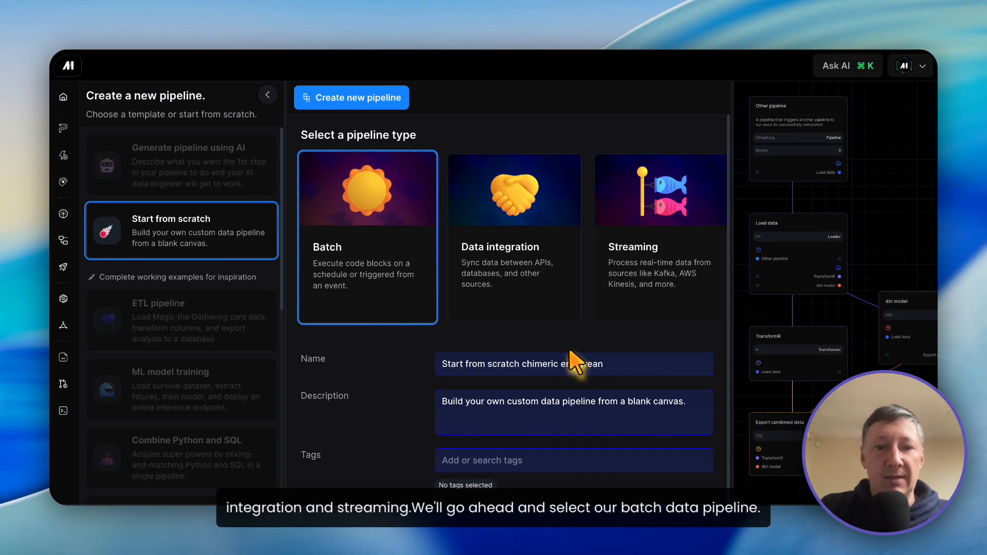
Step: Name the batch pipeline "first pipeline demo" and create it
{"action": "left_click_drag", "start_coordinate": [595, 360], "coordinate": [432, 364]}
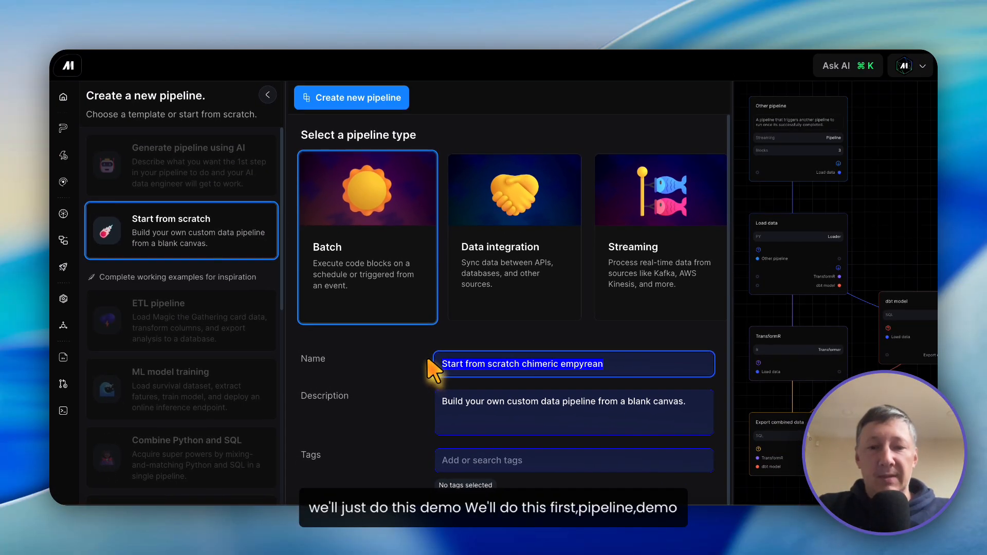
{"action": "type", "text": "demo"}
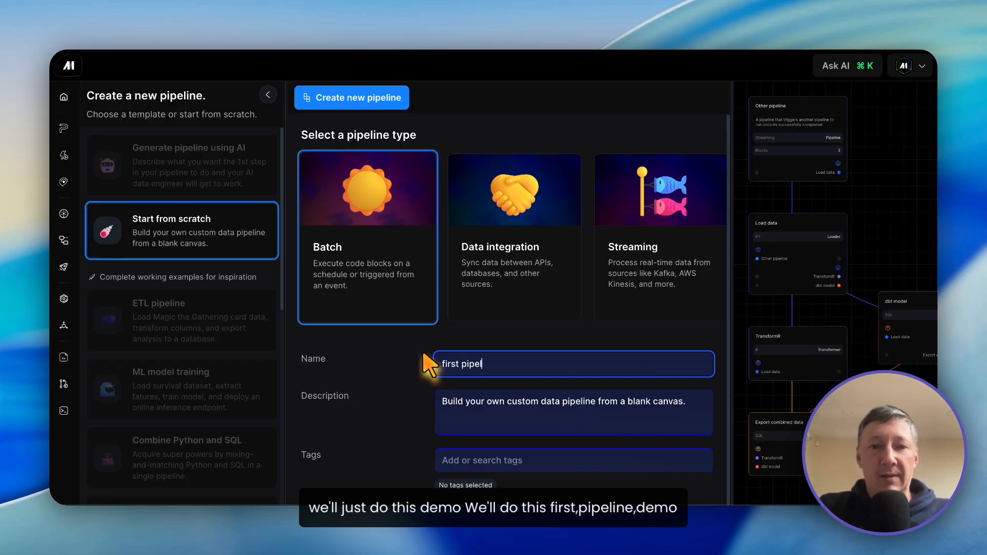
{"action": "type", "text": "o"}
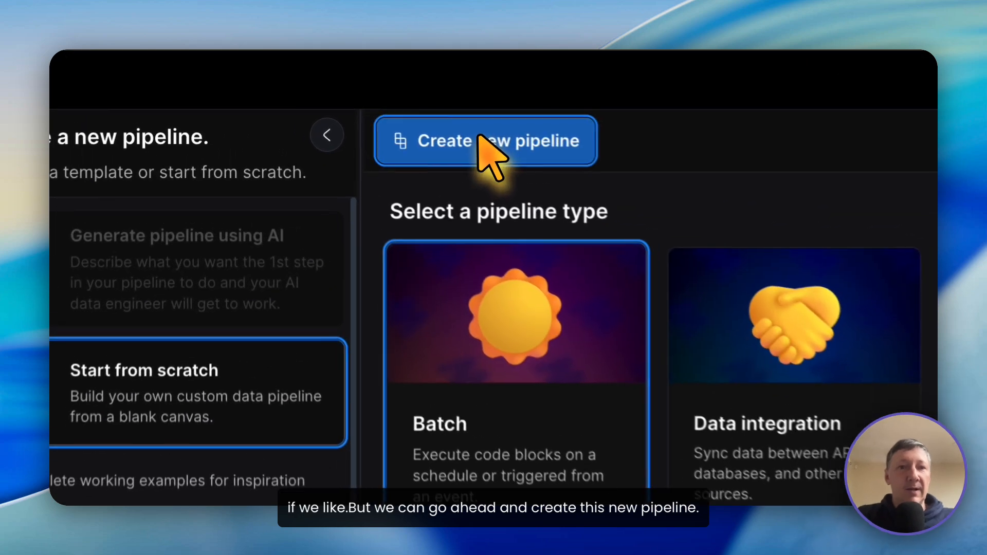
{"action": "left_click", "coordinate": [358, 99]}
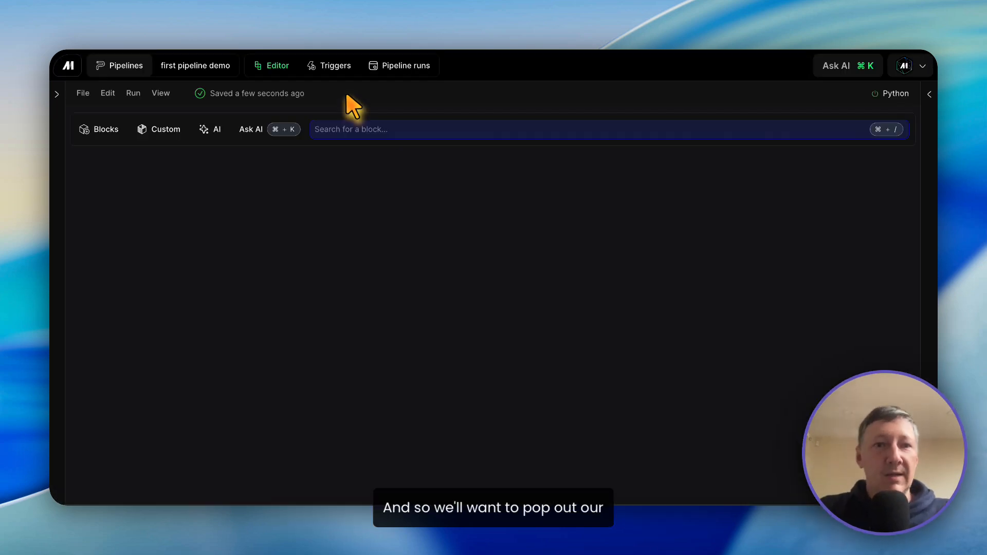
Step: Show the project files and the dependency tree beside the pipeline editor, and widen the code area slightly
{"action": "left_click", "coordinate": [57, 94]}
{"action": "left_click", "coordinate": [928, 94]}
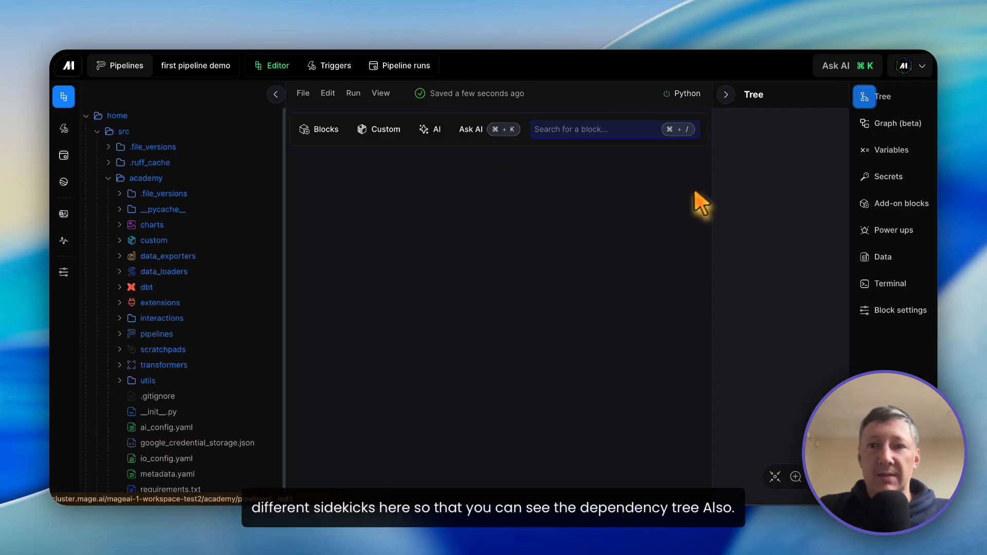
{"action": "left_click_drag", "start_coordinate": [713, 220], "coordinate": [739, 220]}
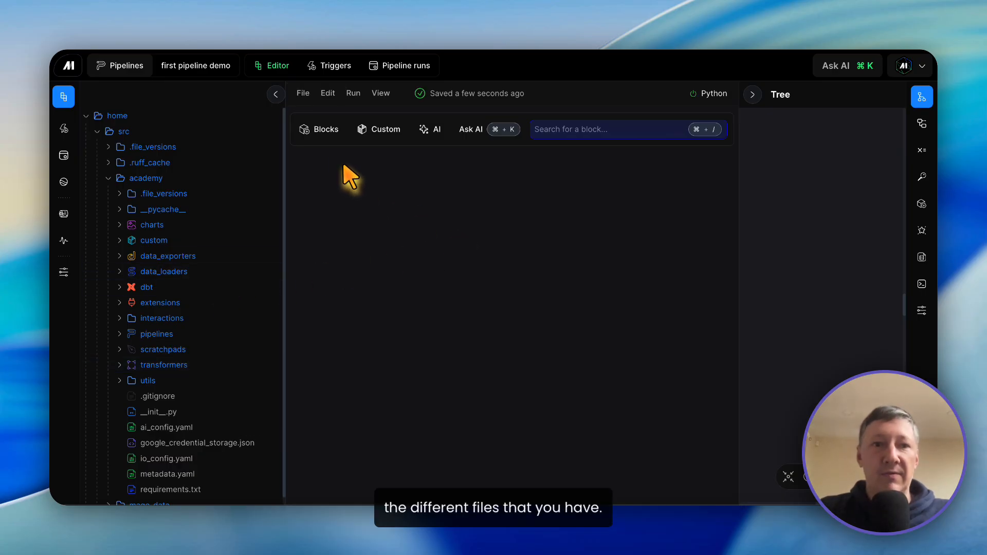
Step: Add a Python data loader block from the generic base template, named "fetch demo pipeline data"
{"action": "left_click", "coordinate": [326, 130]}
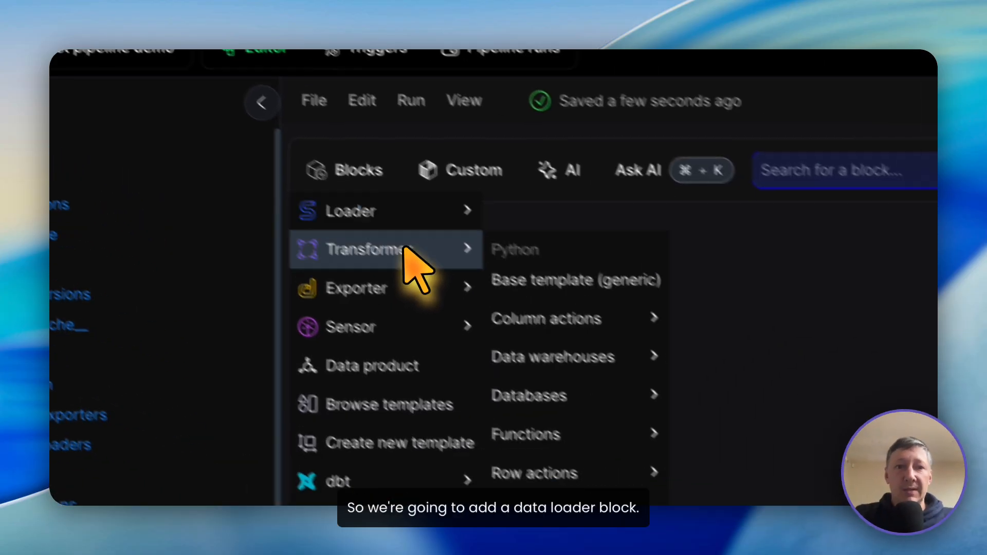
{"action": "mouse_move", "coordinate": [347, 156]}
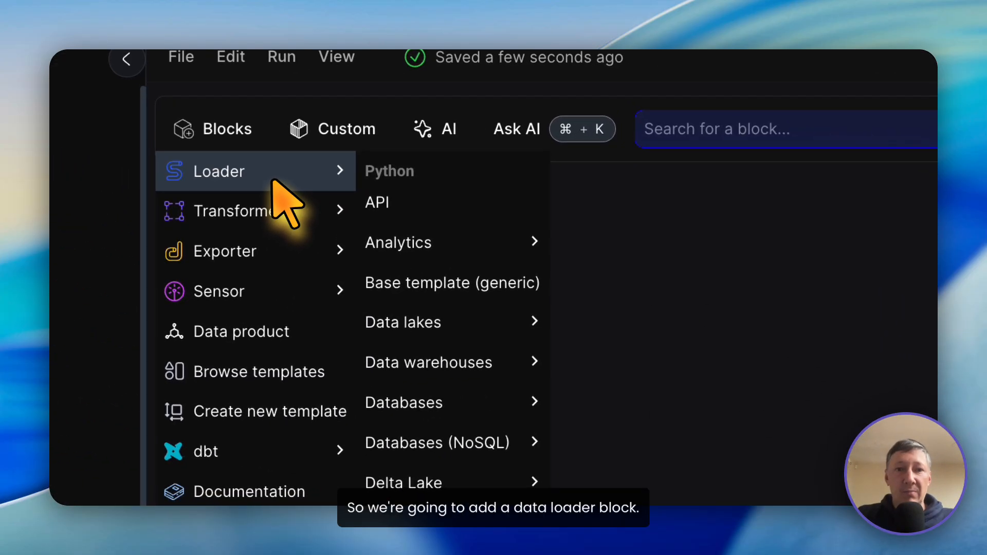
{"action": "left_click", "coordinate": [436, 288]}
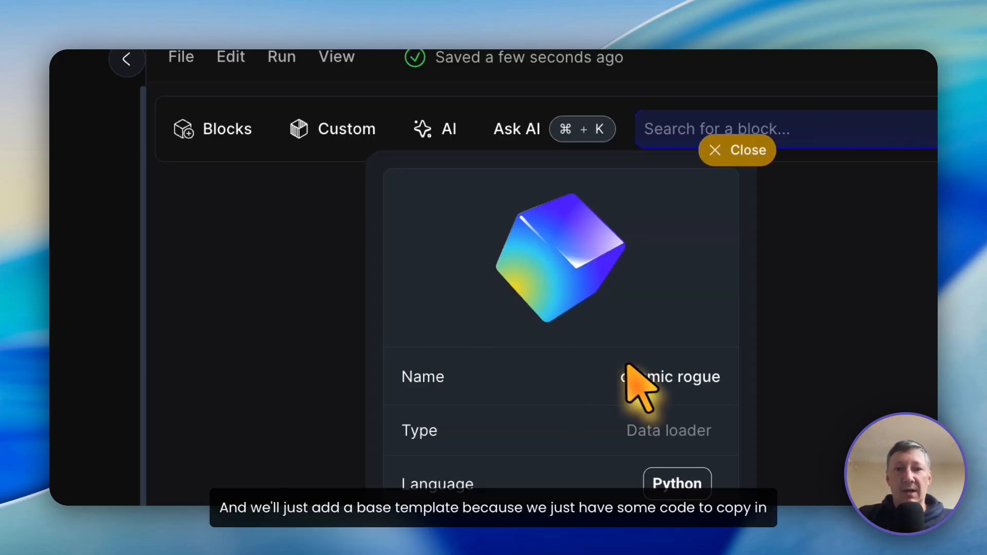
{"action": "key", "text": "super+a"}
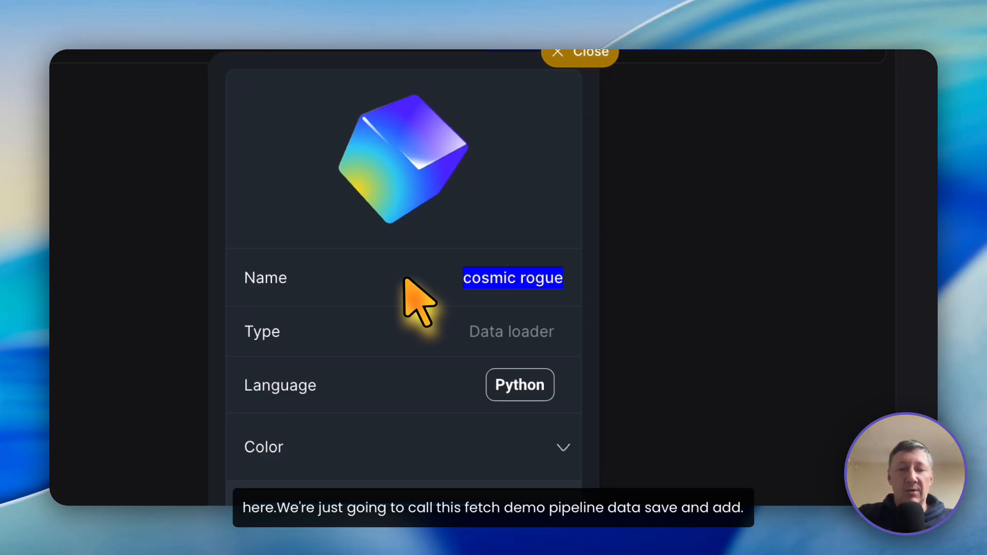
{"action": "type", "text": "f"}
{"action": "type", "text": "etch demo"}
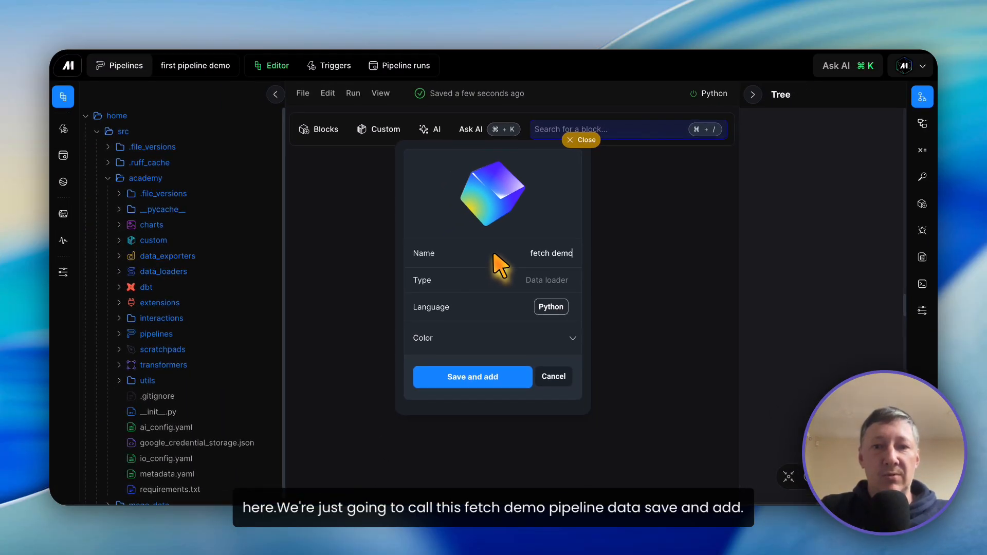
{"action": "type", "text": " pipeline data"}
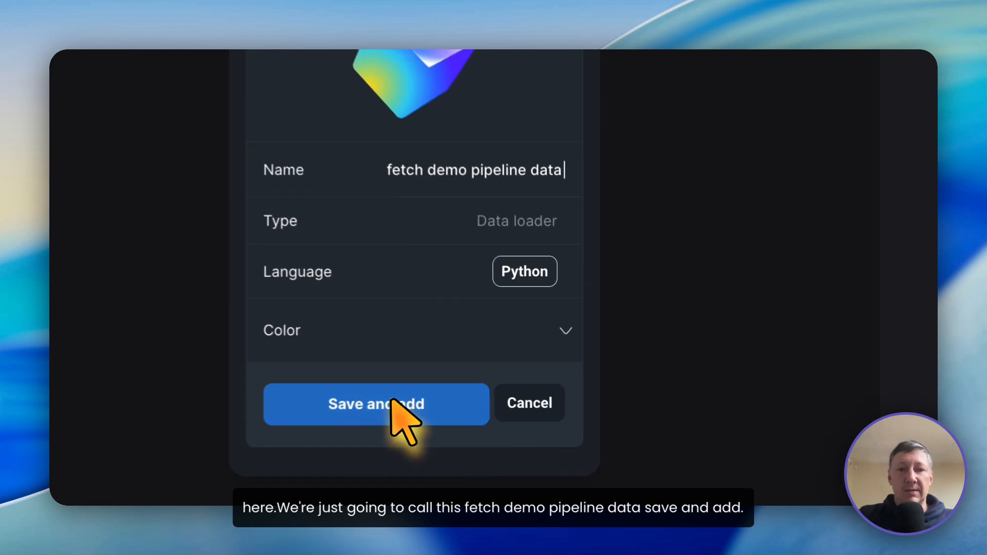
{"action": "left_click", "coordinate": [393, 403]}
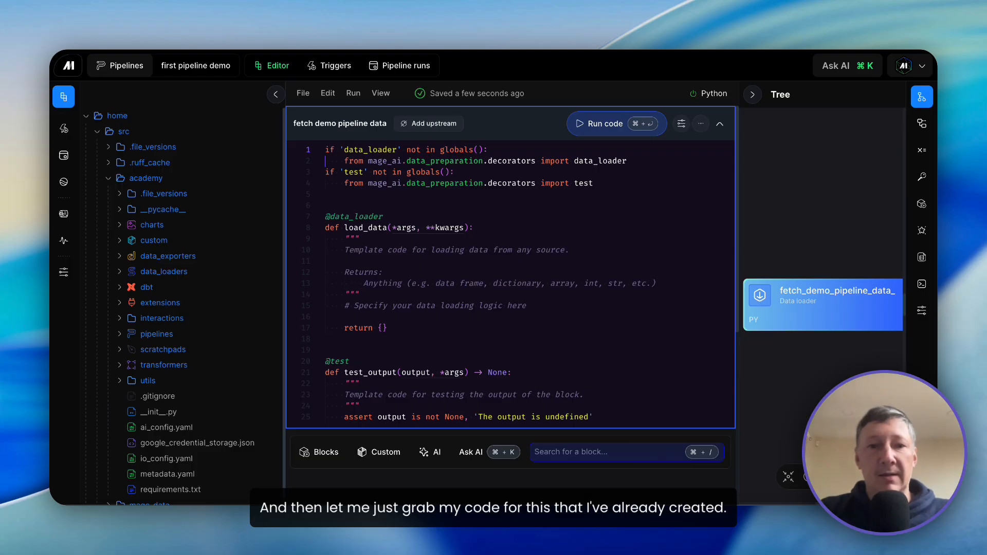
Step: Replace the data loader's template code with the copied code that reads medical.csv from the mage-ai datasets URL into a dataframe
{"action": "left_click_drag", "start_coordinate": [606, 416], "coordinate": [313, 134]}
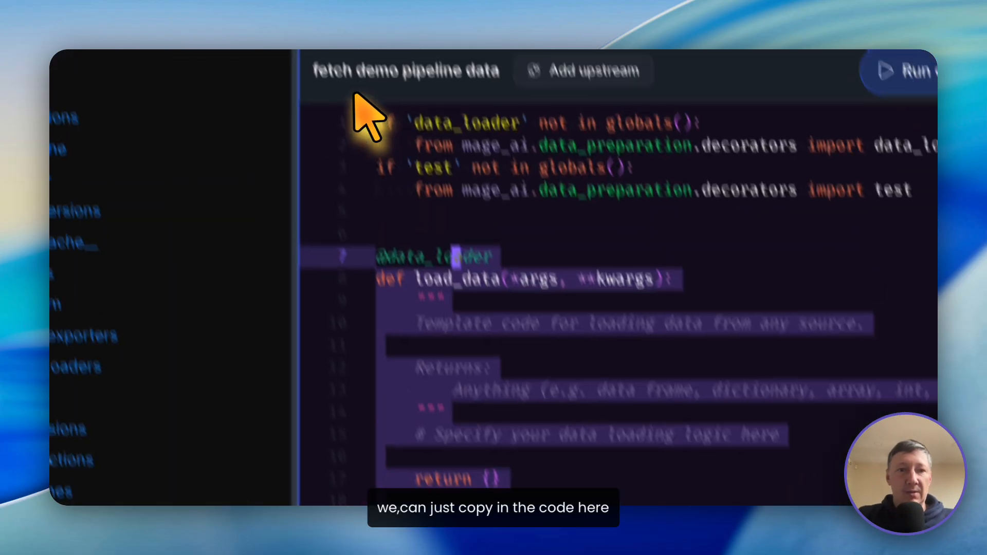
{"action": "left_click_drag", "start_coordinate": [354, 94], "coordinate": [354, 98]}
{"action": "key", "text": "BackSpace"}
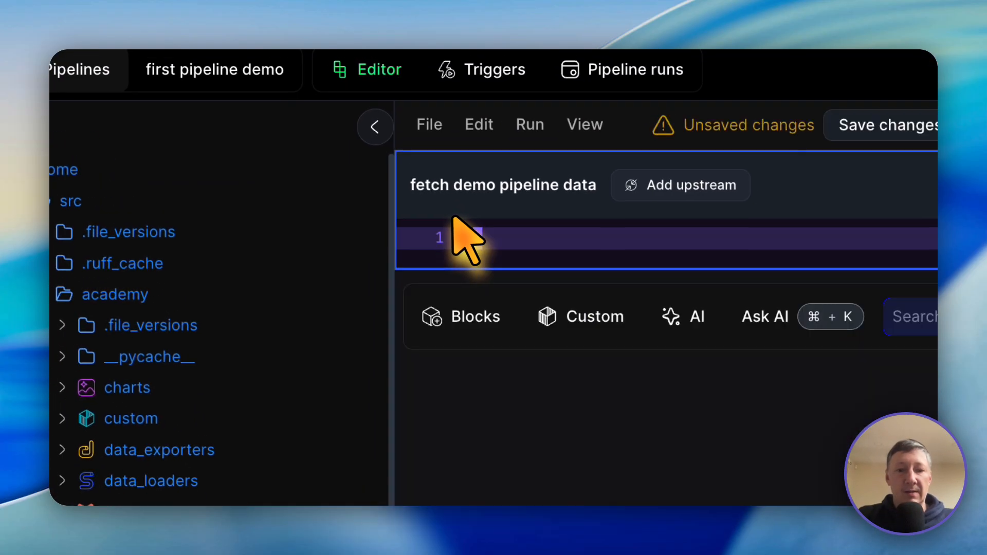
{"action": "type", "text": "import pandas as pd import requests  if 'data_loader' not in globals():     from mage_ai.data_preparation.decorators import data_loader if 'test' not in globals():     from mage_ai.data_preparation.decorators import test   @data_loader def load_data(*args, **kwargs):     \"\"\"     Template code for loading data from any source.      Returns:         Anything (e.g. data frame, dictionary, array, int, str, etc.)     \"\"\"     # Specify your data loading logic here     url = 'https://raw.githubusercontent.com/mage-ai/datasets/master/medical.csv'     df = pd.read_csv(url)      return df"}
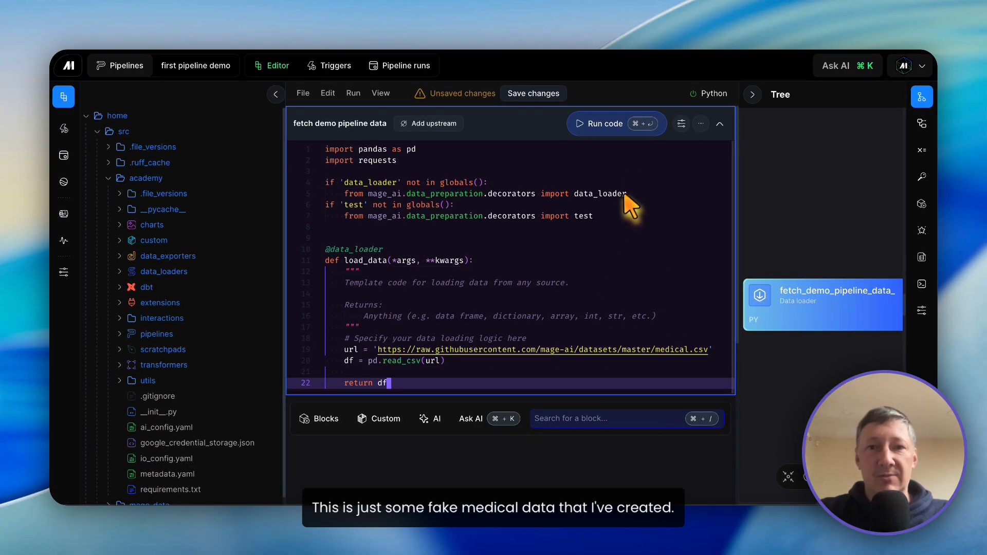
Step: Run the fetch demo pipeline data block and examine the rows and columns of its output
{"action": "left_click", "coordinate": [606, 132]}
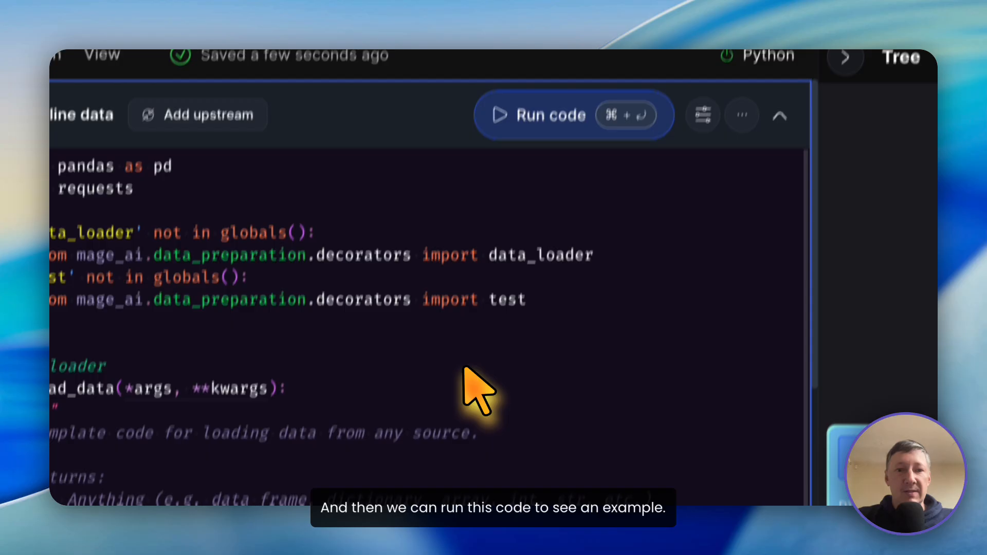
{"action": "scroll", "coordinate": [464, 367], "scroll_direction": "down", "scroll_amount": 10}
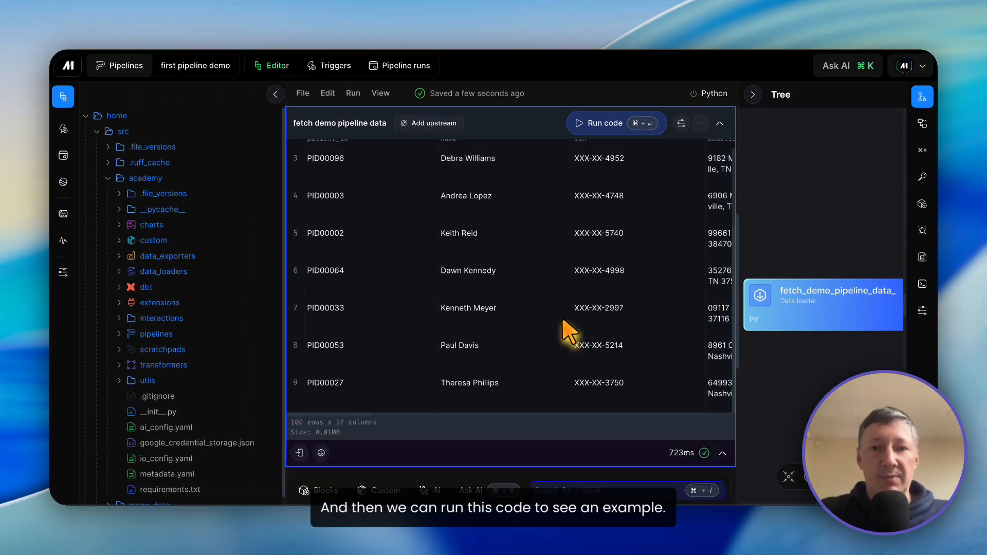
{"action": "scroll", "coordinate": [569, 330], "scroll_direction": "up", "scroll_amount": 1}
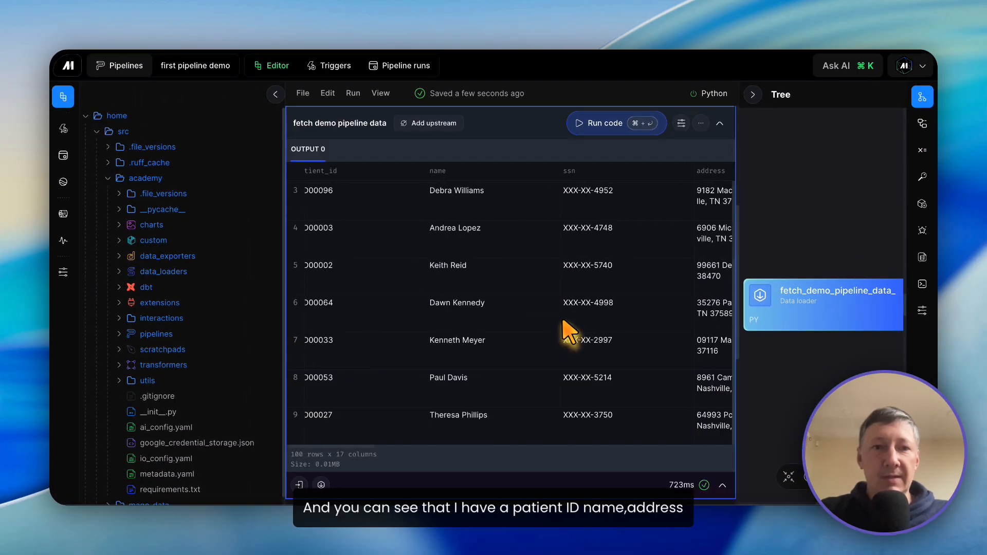
{"action": "scroll", "coordinate": [569, 330], "scroll_direction": "right", "scroll_amount": 2}
{"action": "scroll", "coordinate": [569, 330], "scroll_direction": "right", "scroll_amount": 8}
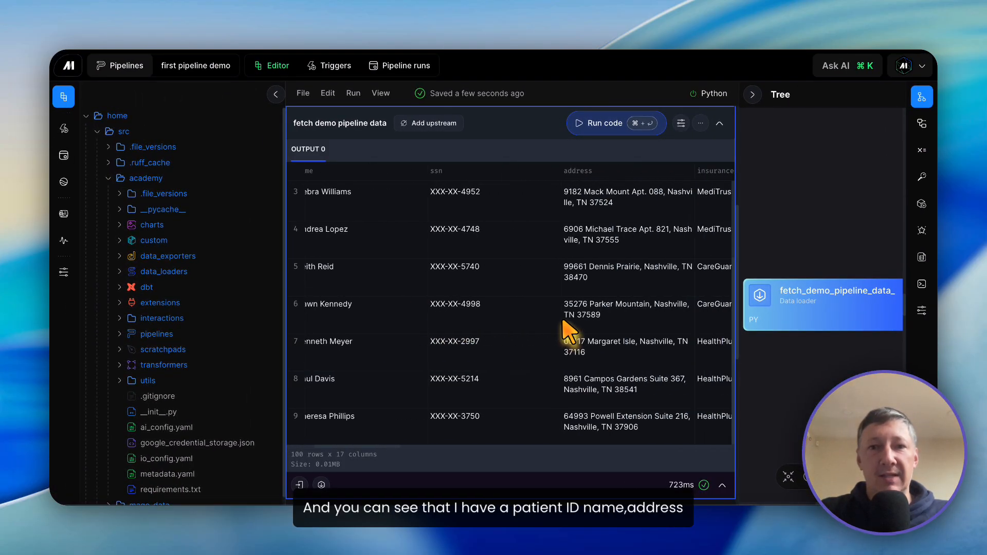
{"action": "scroll", "coordinate": [569, 330], "scroll_direction": "right", "scroll_amount": 10}
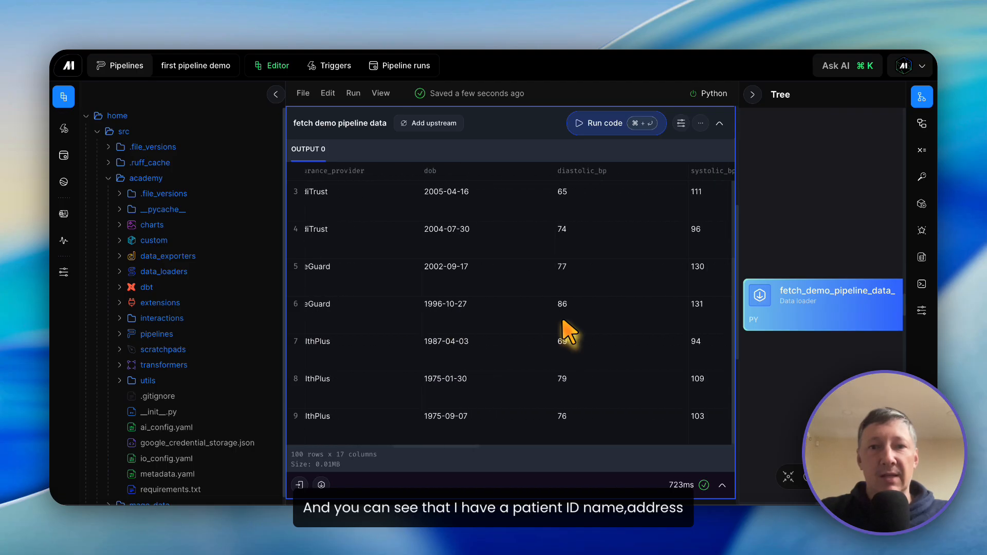
{"action": "scroll", "coordinate": [625, 250], "scroll_direction": "up", "scroll_amount": 5}
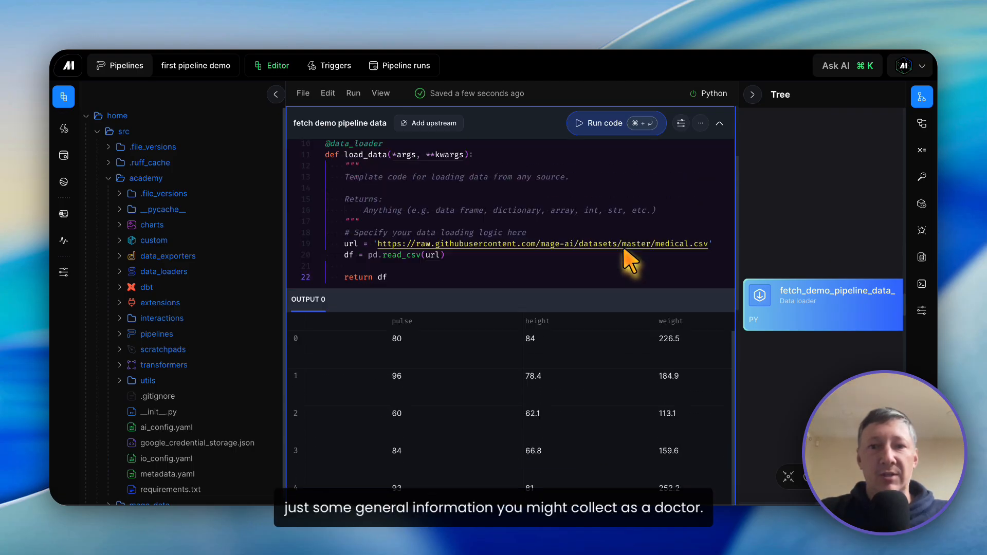
Step: Add a Python transformer block below the data loader from the generic base template, named "demo health risk transformation"
{"action": "scroll", "coordinate": [625, 250], "scroll_direction": "down", "scroll_amount": 10}
{"action": "scroll", "coordinate": [624, 250], "scroll_direction": "down", "scroll_amount": 3}
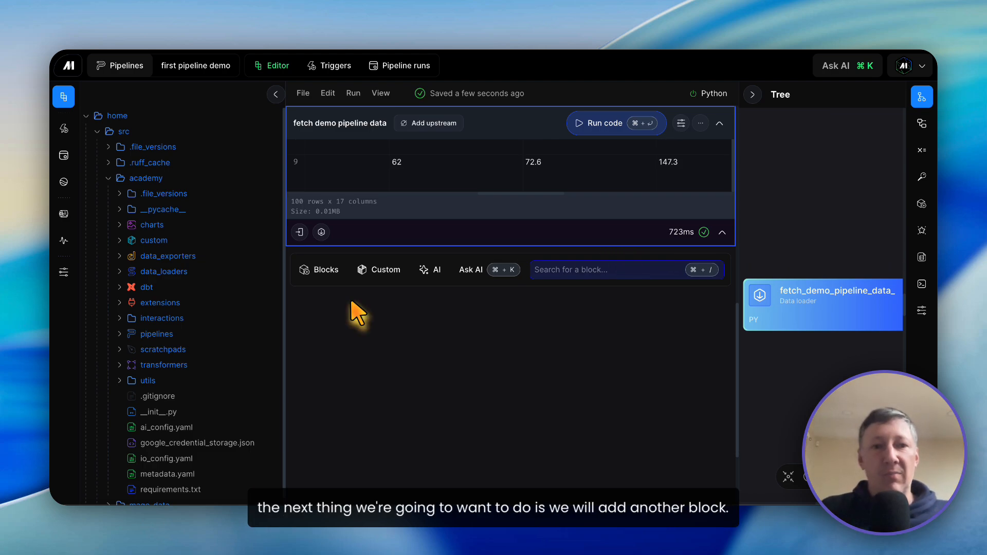
{"action": "left_click", "coordinate": [323, 269]}
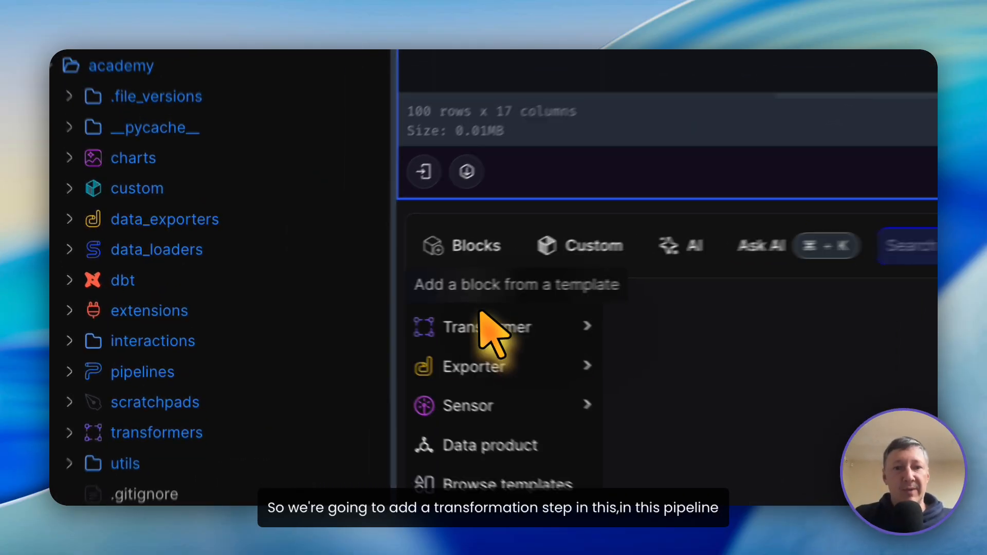
{"action": "mouse_move", "coordinate": [481, 316]}
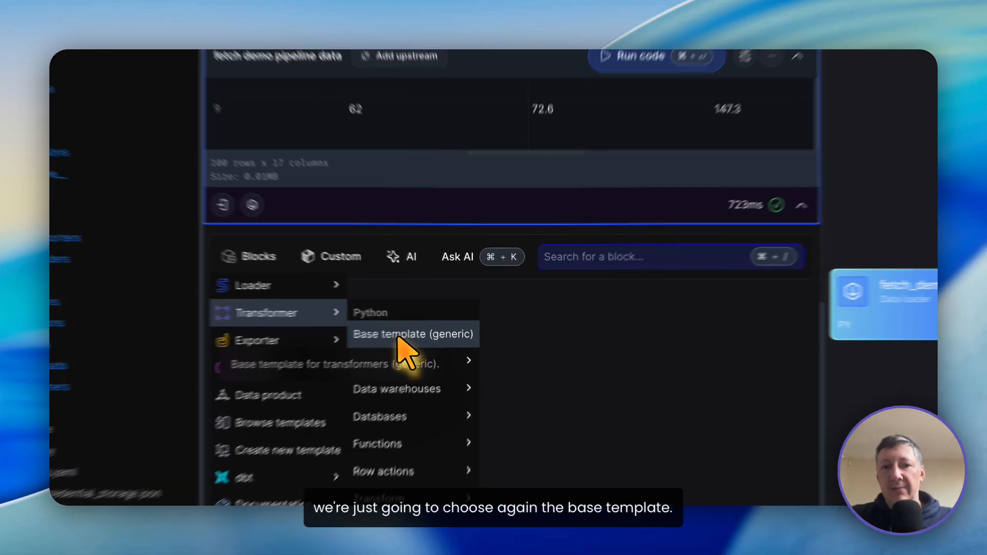
{"action": "left_click", "coordinate": [429, 327]}
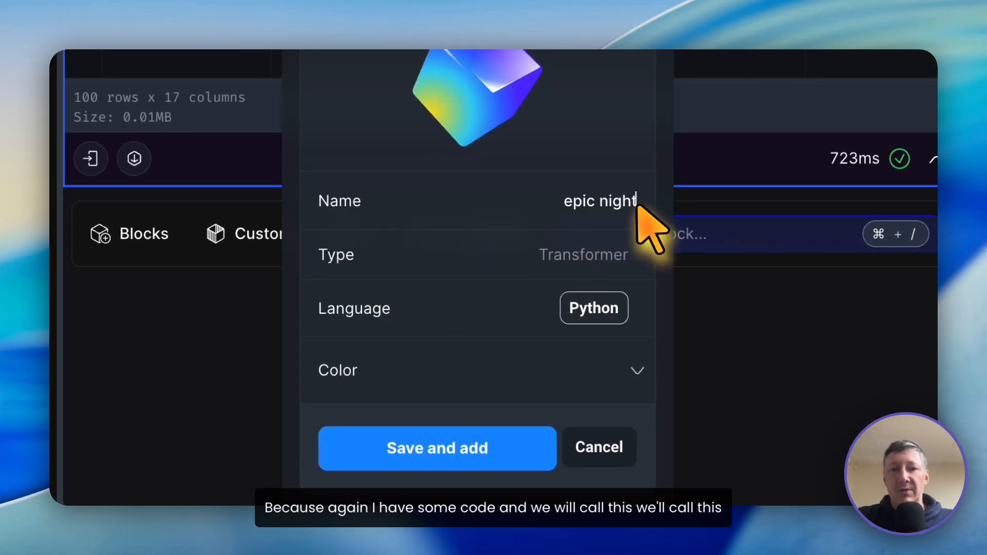
{"action": "left_click_drag", "start_coordinate": [637, 202], "coordinate": [541, 204]}
{"action": "key", "text": "BackSpace"}
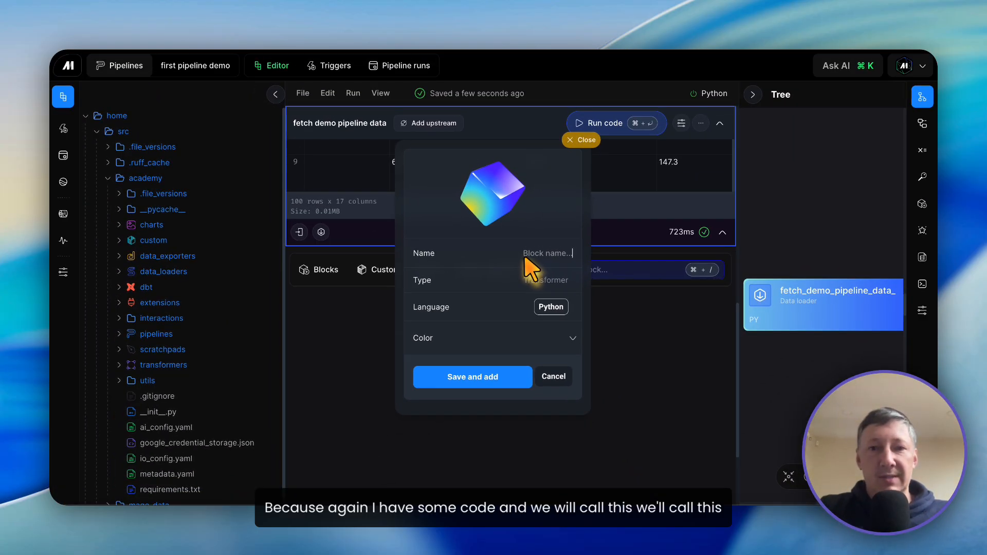
{"action": "type", "text": "demo he"}
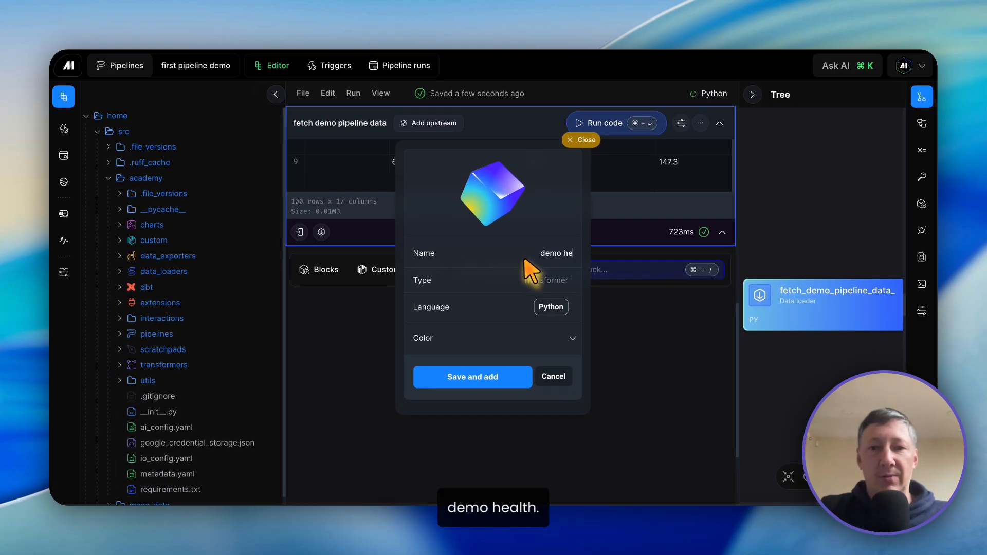
{"action": "type", "text": "alth risk transformation"}
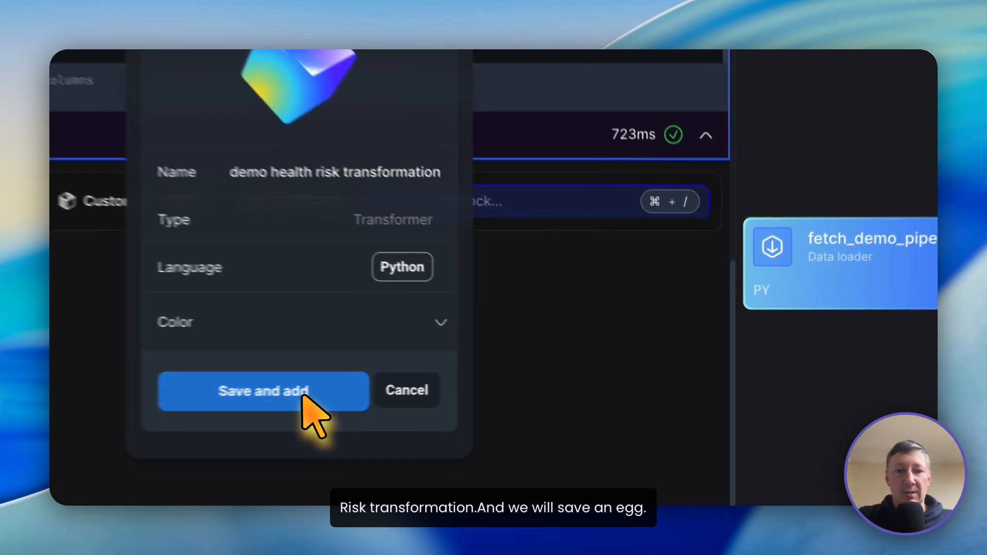
{"action": "left_click", "coordinate": [493, 378]}
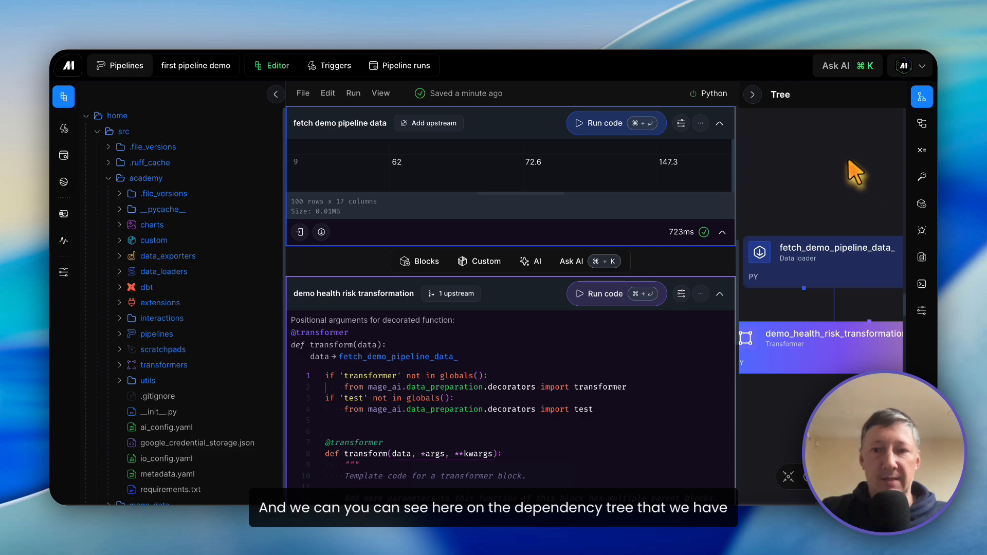
Step: Replace the health risk transformer's template code with the copied code that adds a heart_health_risk column via classify_health_risk, and save the pipeline
{"action": "scroll", "coordinate": [824, 297], "scroll_direction": "down", "scroll_amount": 2}
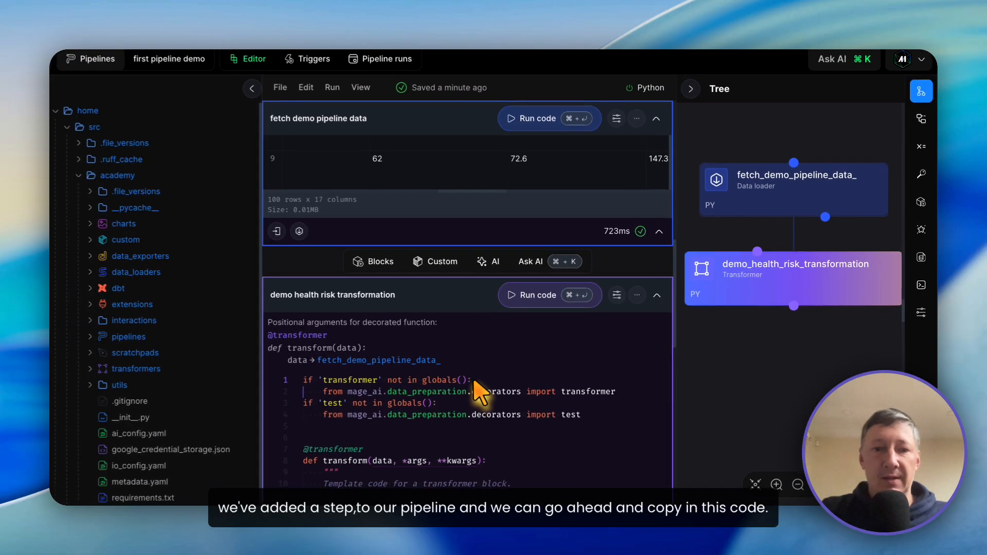
{"action": "scroll", "coordinate": [483, 387], "scroll_direction": "down", "scroll_amount": 5}
{"action": "scroll", "coordinate": [485, 389], "scroll_direction": "down", "scroll_amount": 2}
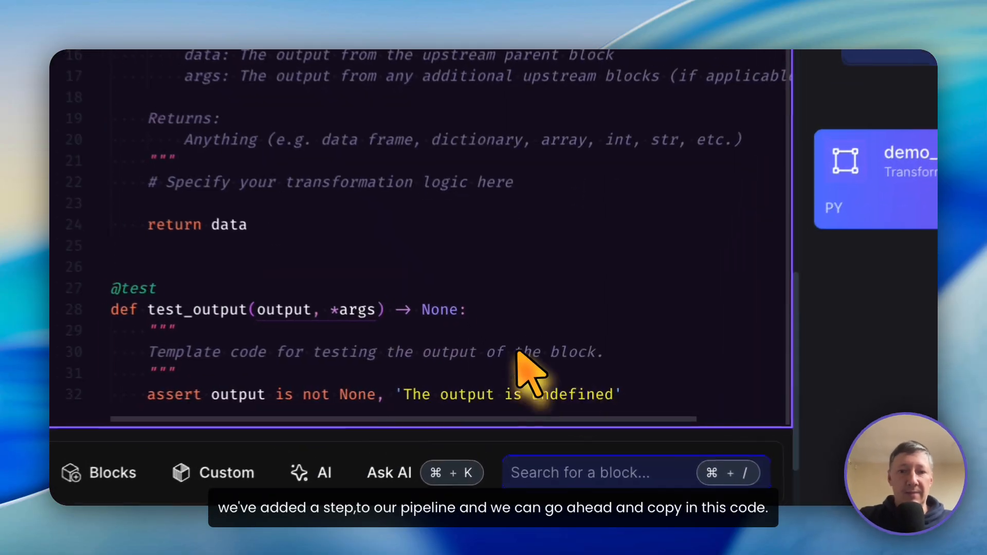
{"action": "left_click_drag", "start_coordinate": [550, 397], "coordinate": [348, 138]}
{"action": "left_click_drag", "start_coordinate": [370, 101], "coordinate": [338, 101]}
{"action": "key", "text": "BackSpace"}
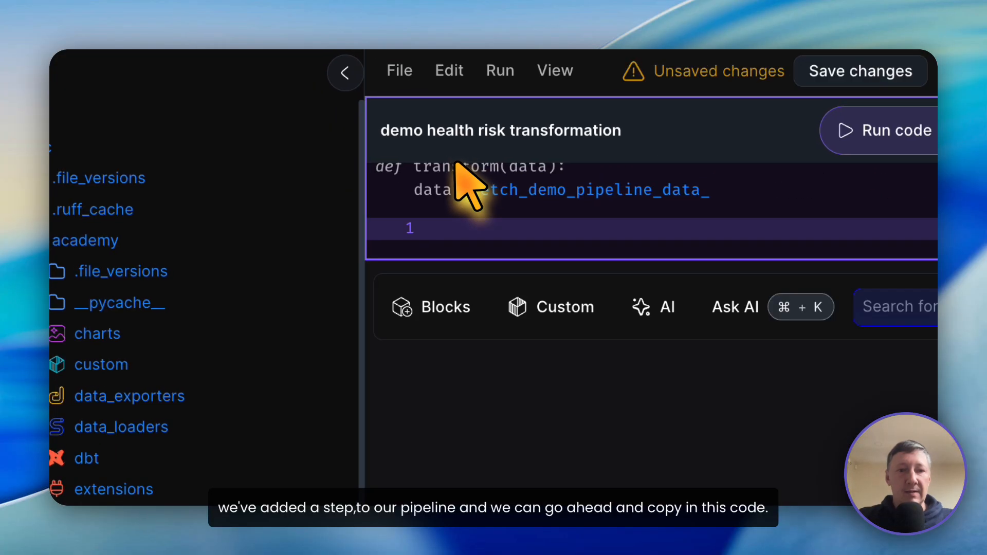
{"action": "key", "text": "super+v"}
{"action": "left_click", "coordinate": [624, 372]}
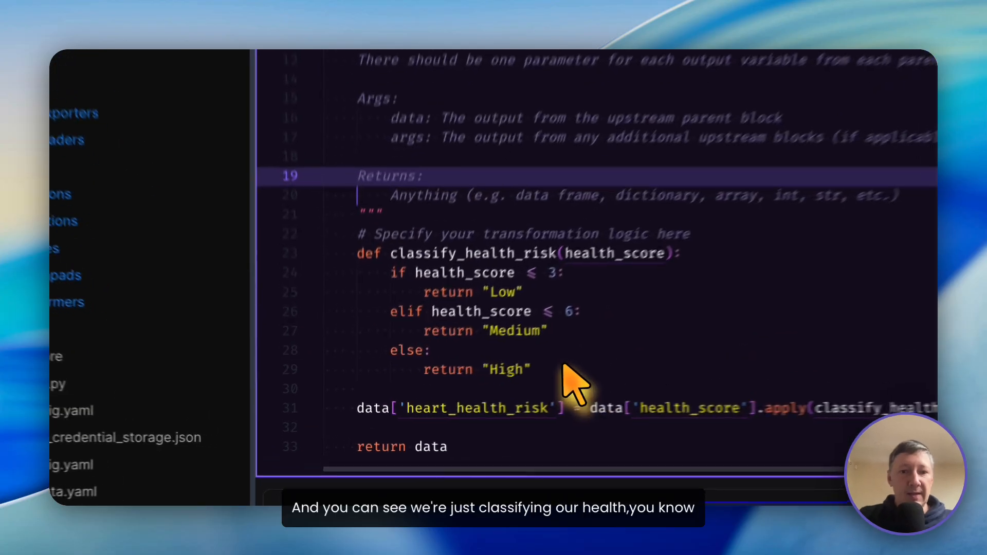
Step: Examine the classify_health_risk function in the transformer code and its Low, Medium and High score thresholds
{"action": "left_click_drag", "start_coordinate": [444, 403], "coordinate": [398, 370]}
{"action": "left_click_drag", "start_coordinate": [371, 220], "coordinate": [344, 205]}
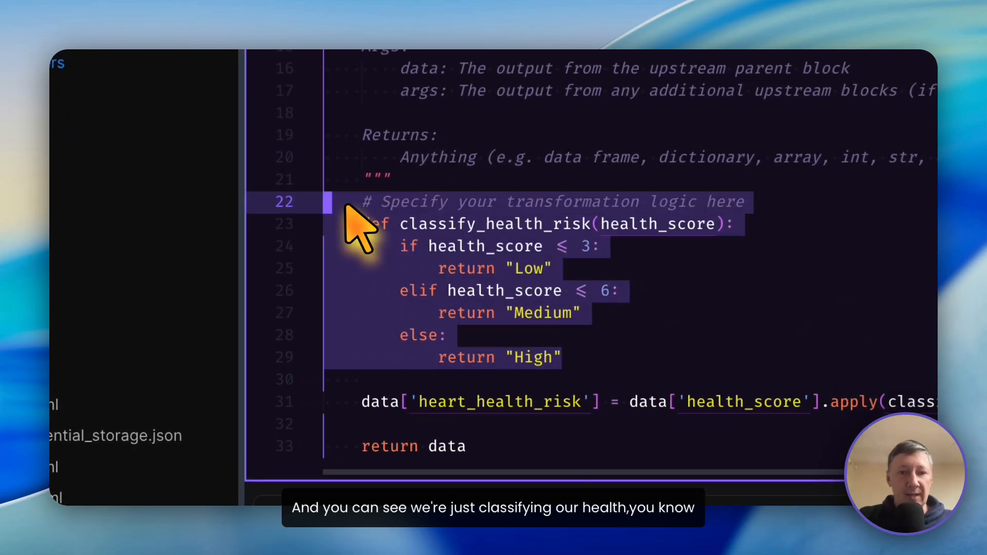
{"action": "scroll", "coordinate": [562, 242], "scroll_direction": "down", "scroll_amount": 3}
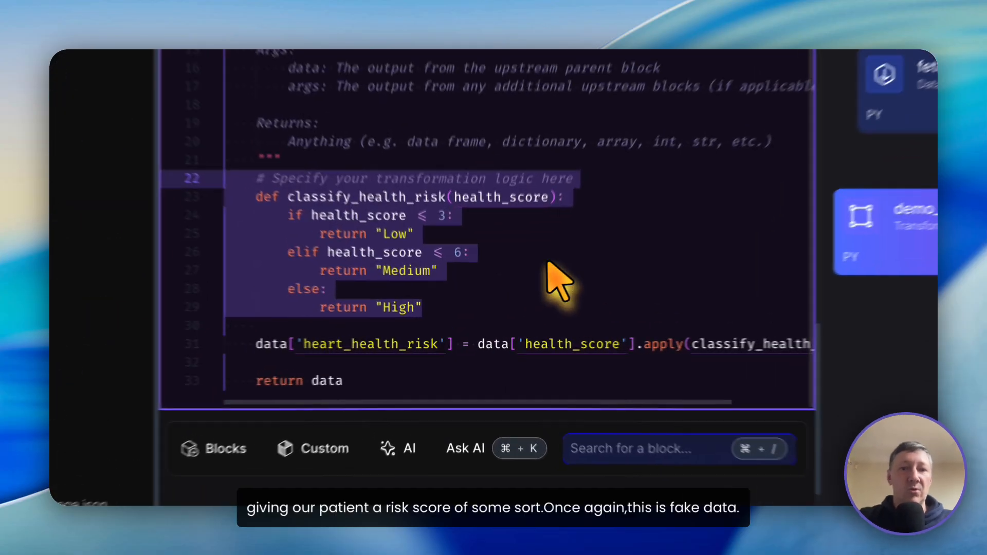
{"action": "left_click", "coordinate": [534, 291]}
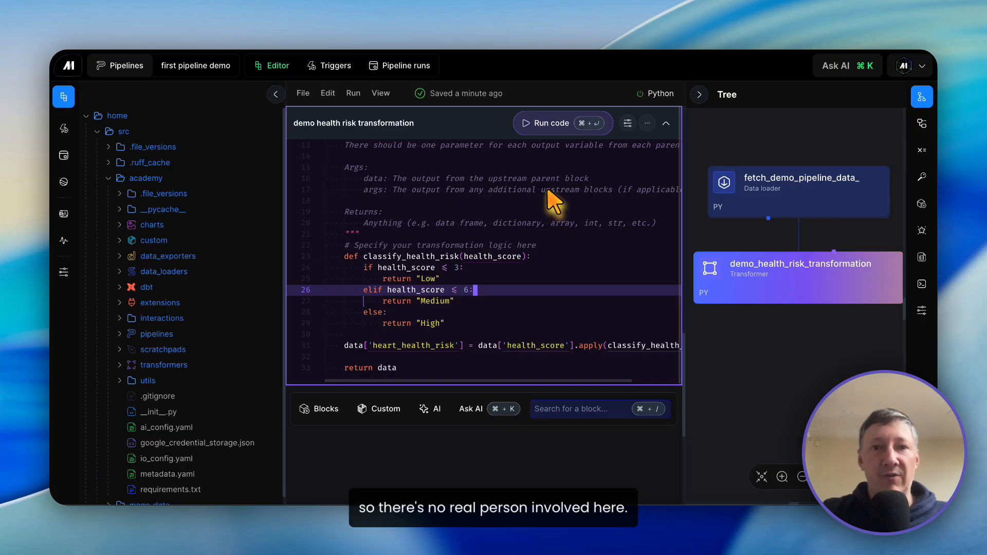
Step: Run the demo health risk transformation block and examine the heart_health_risk column in its output
{"action": "scroll", "coordinate": [552, 200], "scroll_direction": "down", "scroll_amount": 2}
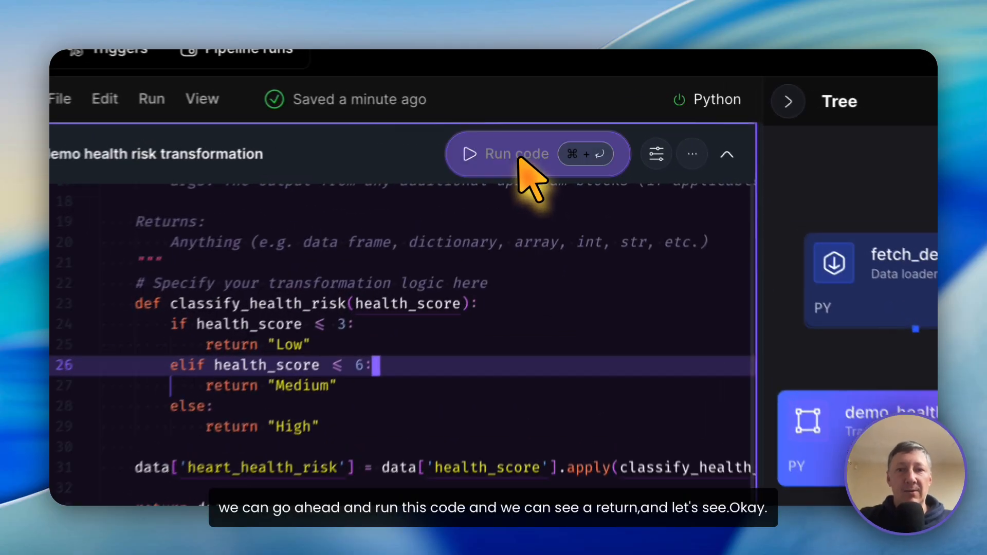
{"action": "left_click", "coordinate": [547, 123]}
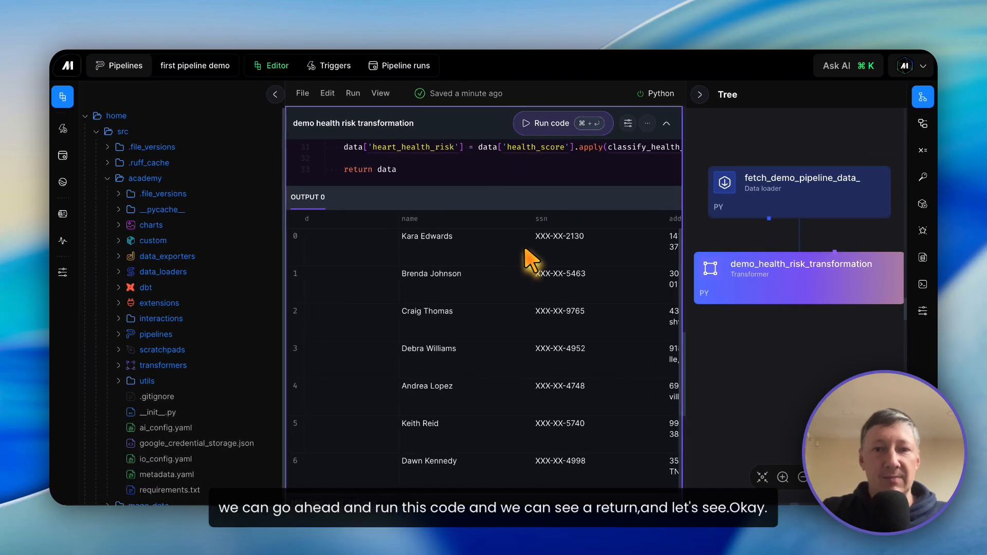
{"action": "scroll", "coordinate": [529, 260], "scroll_direction": "right", "scroll_amount": 10}
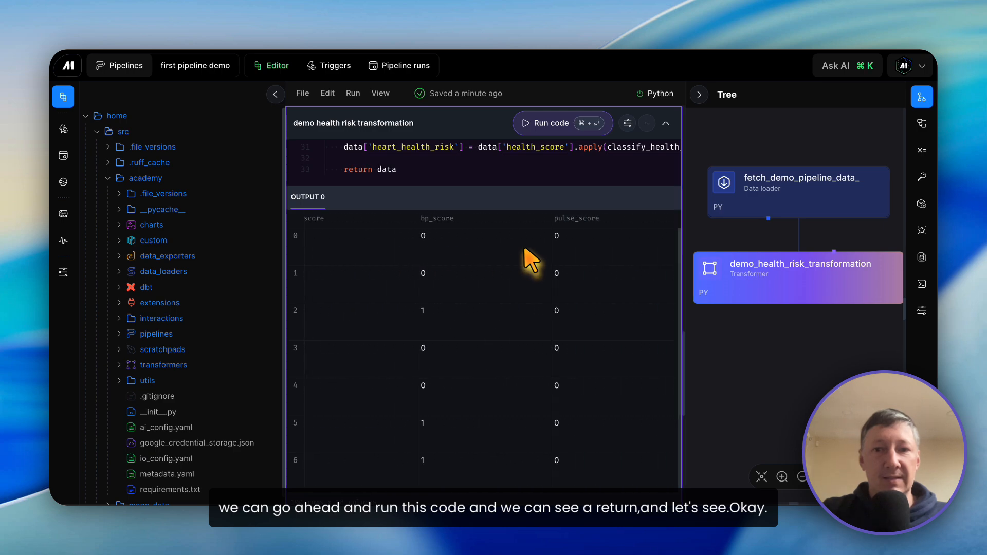
{"action": "scroll", "coordinate": [529, 260], "scroll_direction": "right", "scroll_amount": 5}
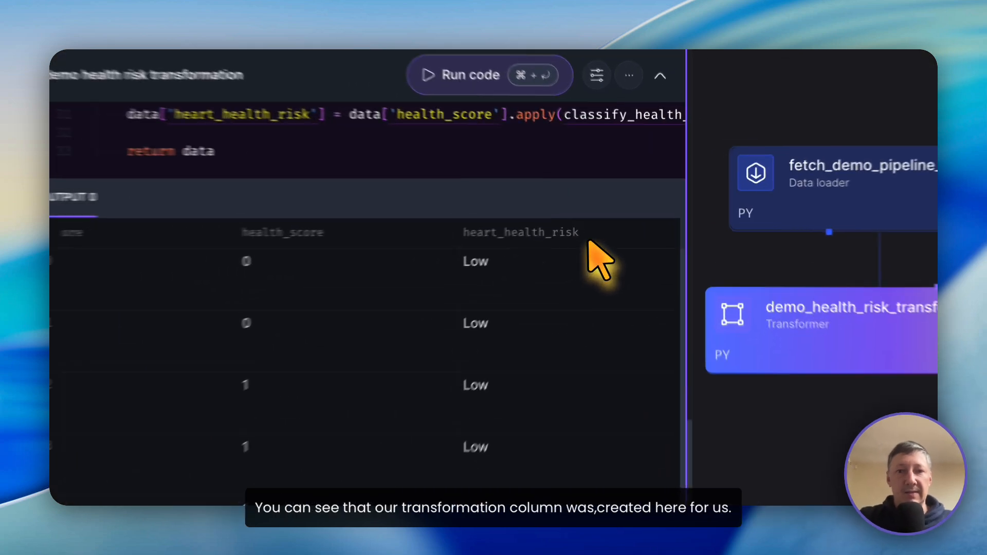
{"action": "left_click_drag", "start_coordinate": [619, 220], "coordinate": [560, 252]}
{"action": "scroll", "coordinate": [440, 309], "scroll_direction": "down", "scroll_amount": 8}
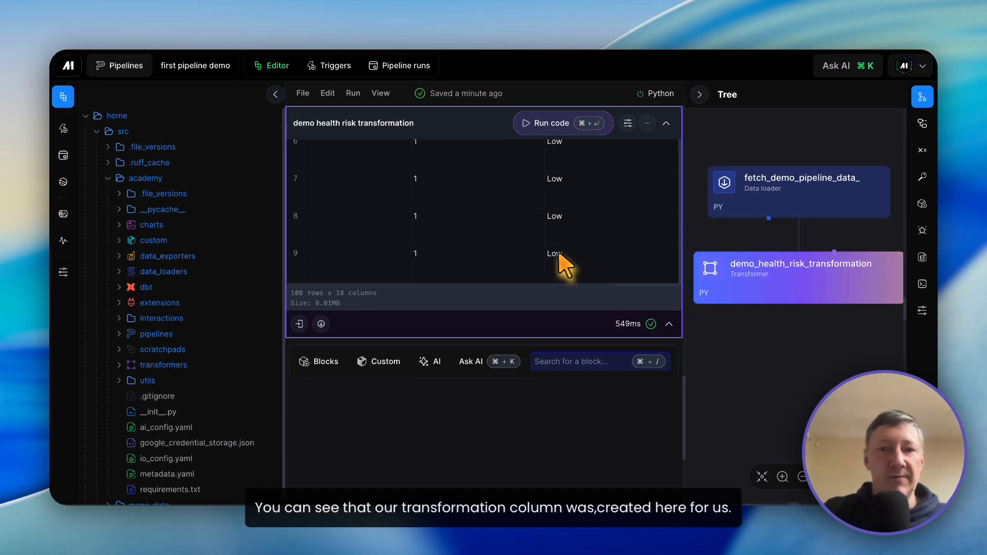
Step: Look through the exporter block templates for data lakes, data warehouses, databases, functions and other destinations
{"action": "scroll", "coordinate": [564, 263], "scroll_direction": "down", "scroll_amount": 2}
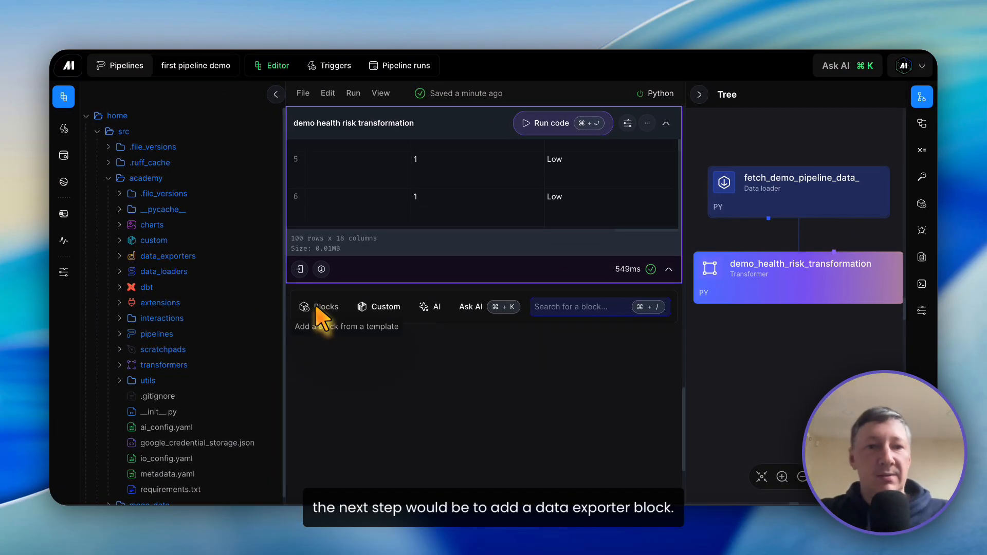
{"action": "left_click", "coordinate": [321, 307]}
{"action": "mouse_move", "coordinate": [349, 366]}
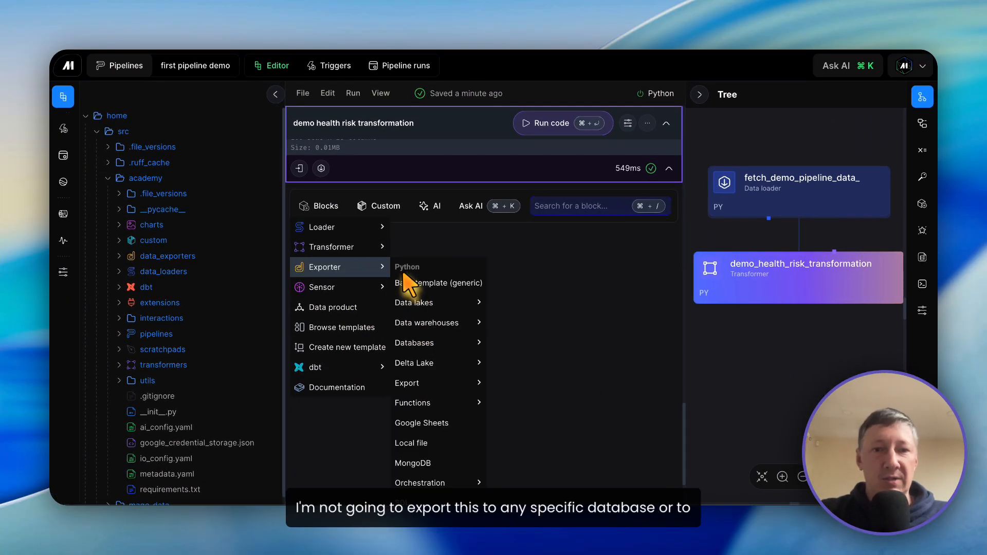
{"action": "scroll", "coordinate": [408, 284], "scroll_direction": "down", "scroll_amount": 3}
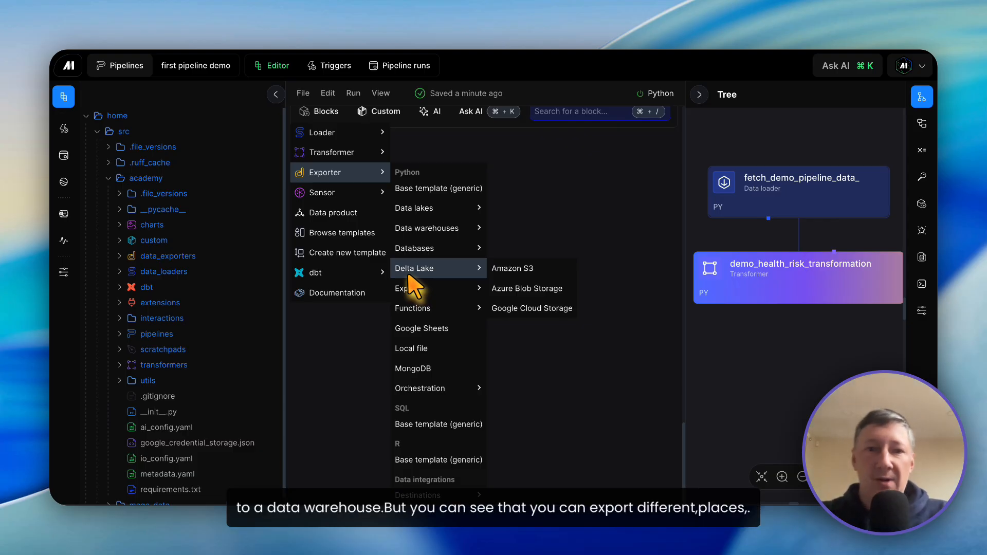
{"action": "mouse_move", "coordinate": [428, 209]}
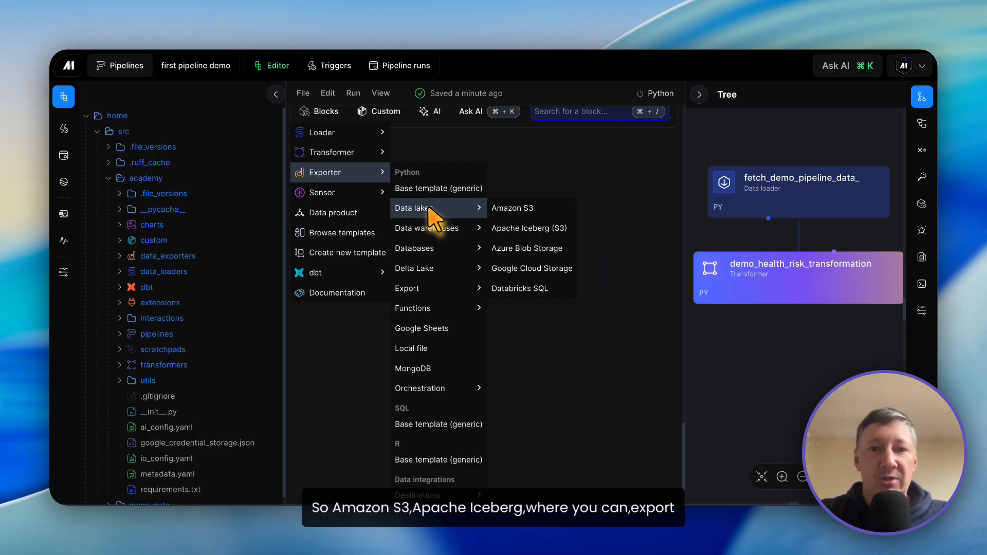
{"action": "mouse_move", "coordinate": [430, 230]}
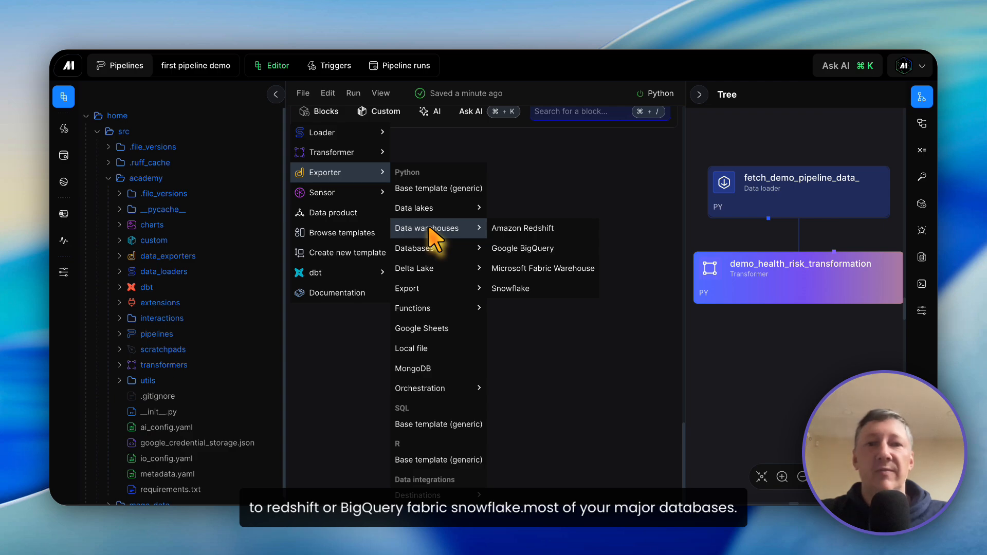
{"action": "mouse_move", "coordinate": [430, 255]}
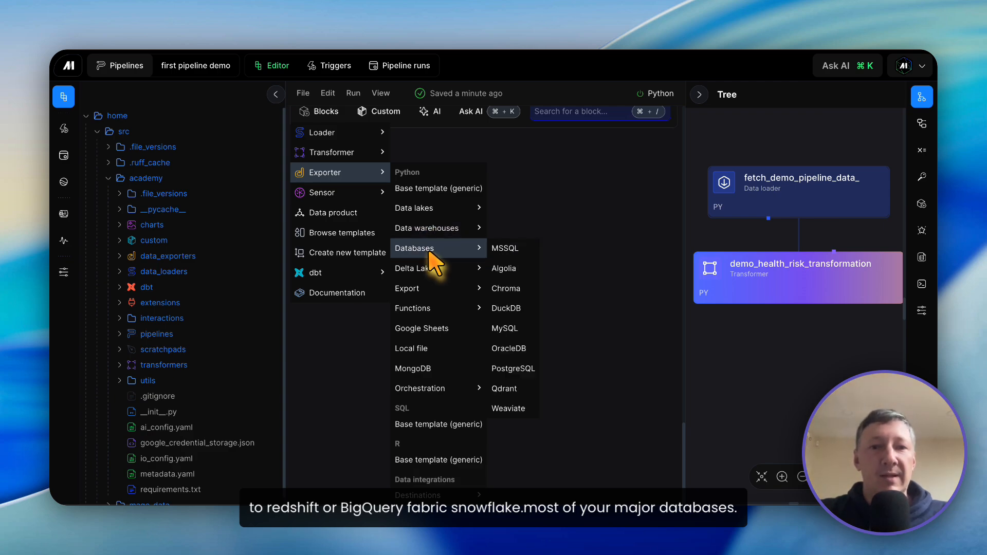
{"action": "mouse_move", "coordinate": [434, 310]}
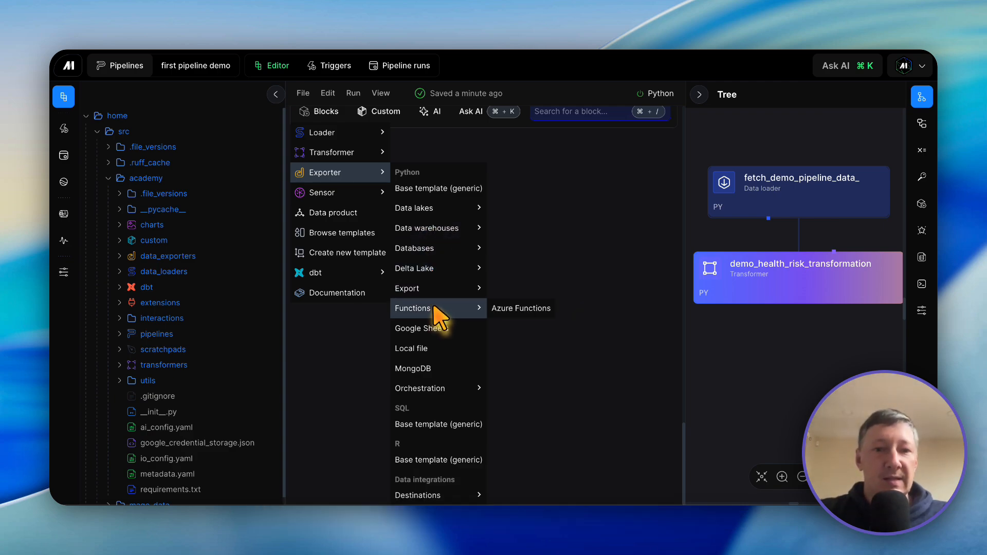
{"action": "scroll", "coordinate": [436, 314], "scroll_direction": "down", "scroll_amount": 1}
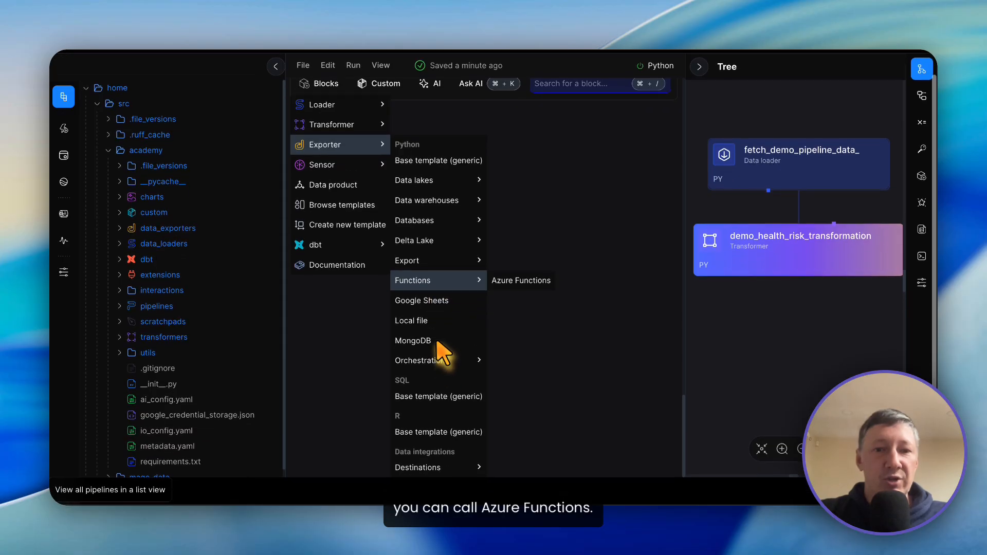
{"action": "mouse_move", "coordinate": [443, 368]}
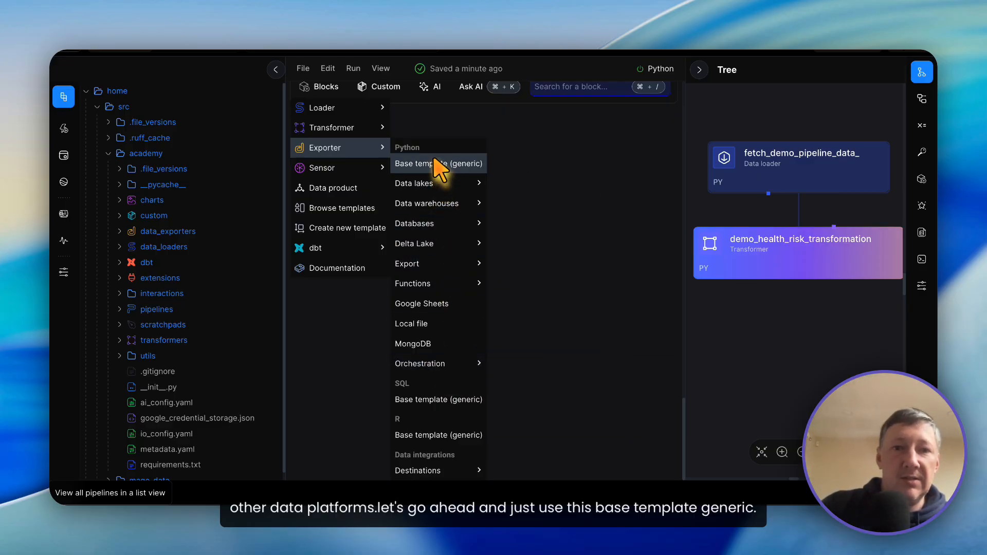
Step: Add a Python data exporter block from the generic base template, named "export demo pipeline data"
{"action": "left_click", "coordinate": [437, 163]}
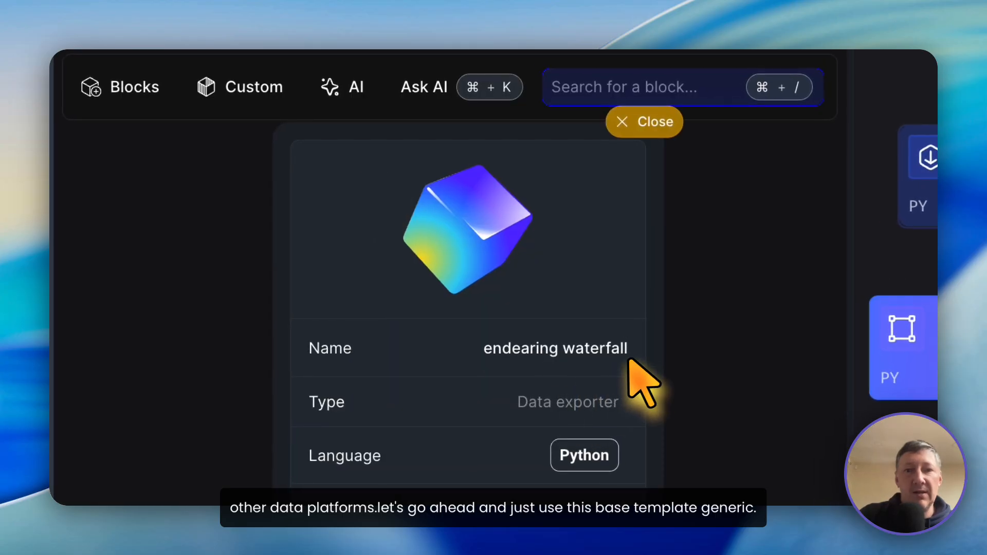
{"action": "left_click_drag", "start_coordinate": [629, 358], "coordinate": [451, 352]}
{"action": "type", "text": "export demo pip;"}
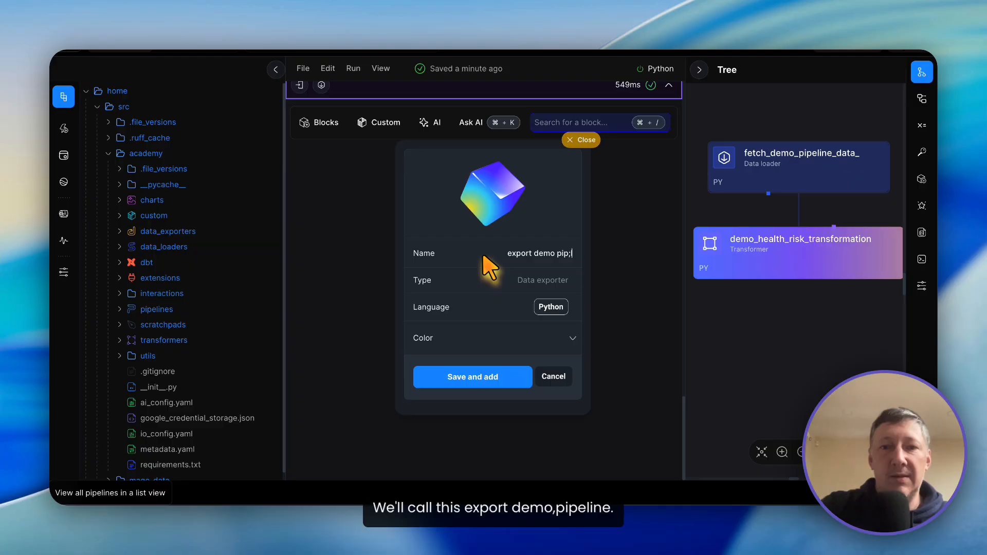
{"action": "key", "text": "BackSpace"}
{"action": "type", "text": "eline data"}
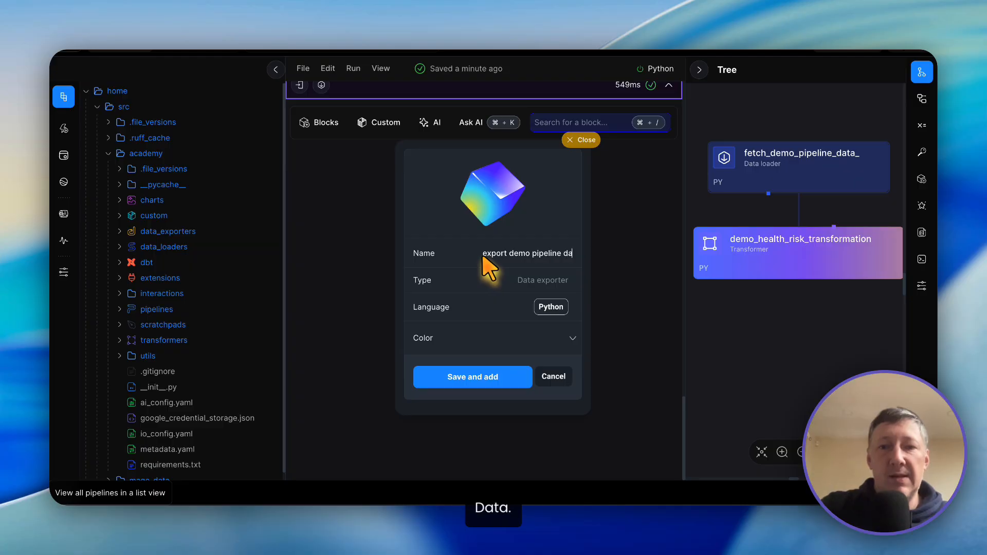
{"action": "key", "text": "Return"}
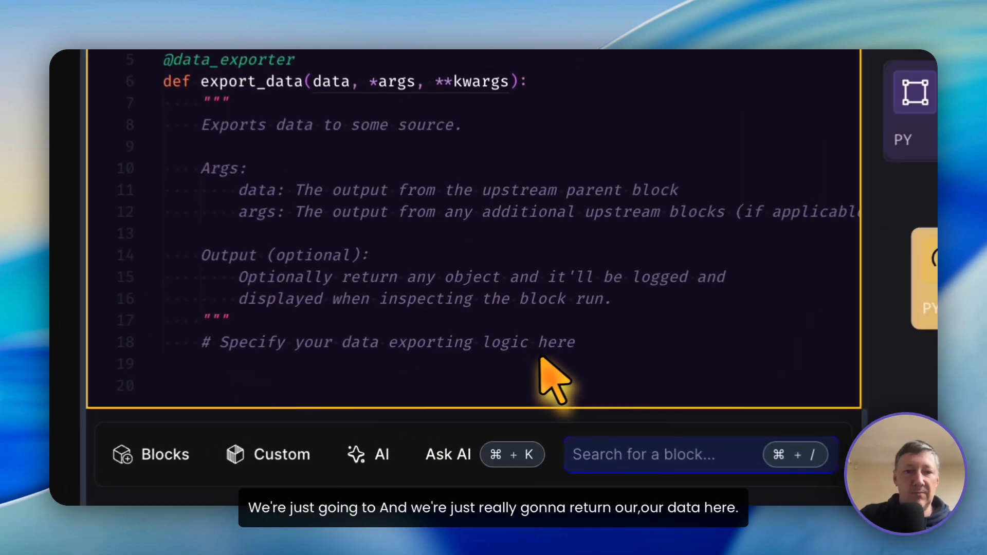
Step: Replace the data exporter's template code with a version that ends in "return data"
{"action": "left_click", "coordinate": [498, 339]}
{"action": "left_click_drag", "start_coordinate": [495, 375], "coordinate": [417, 169]}
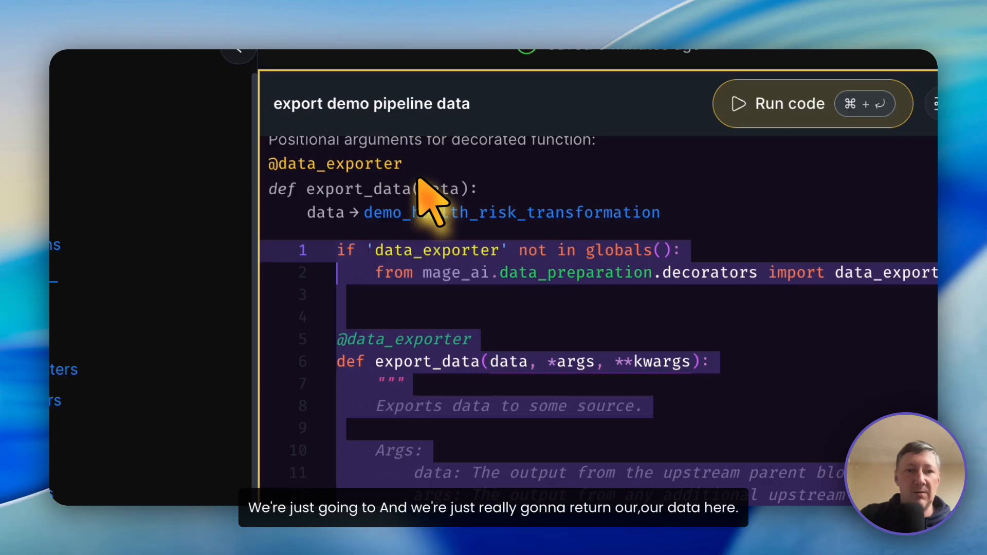
{"action": "key", "text": "BackSpace"}
{"action": "key", "text": "super+z"}
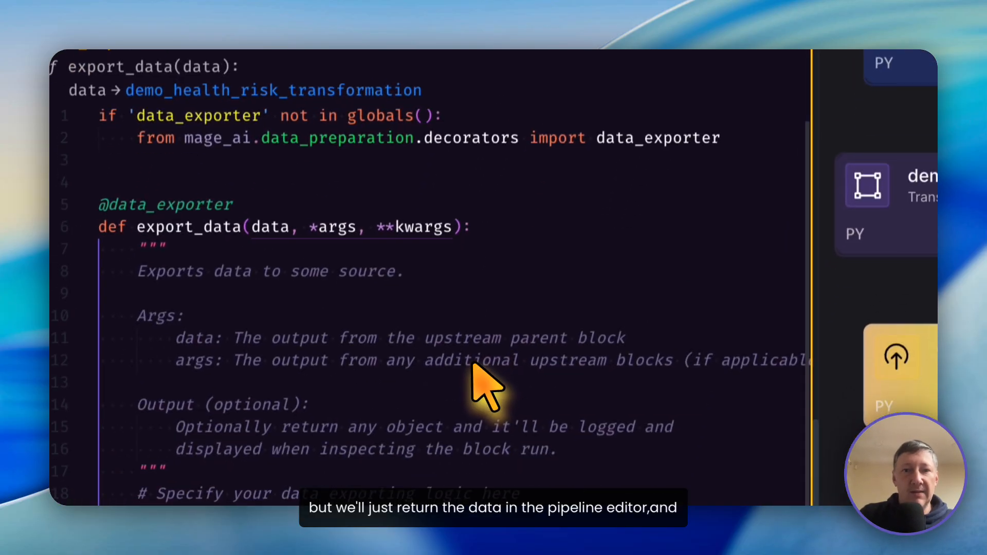
Step: Run the export demo pipeline data block and examine its code and output table
{"action": "scroll", "coordinate": [511, 287], "scroll_direction": "down", "scroll_amount": 10}
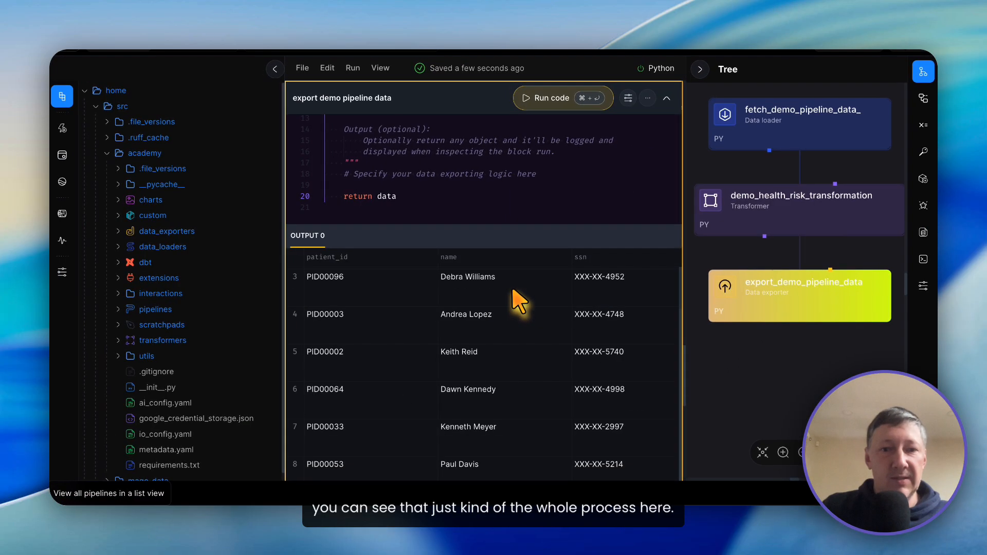
{"action": "scroll", "coordinate": [519, 300], "scroll_direction": "up", "scroll_amount": 4}
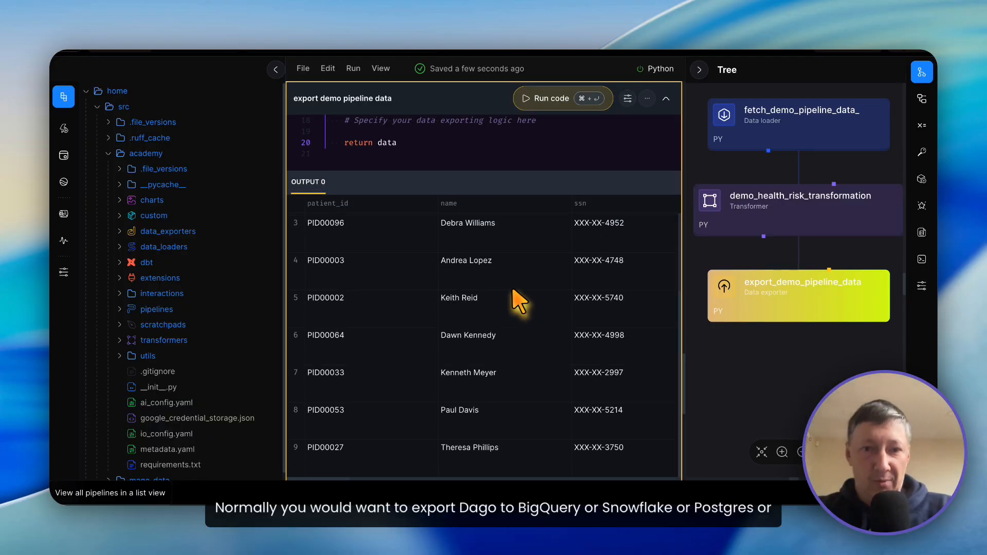
{"action": "scroll", "coordinate": [519, 301], "scroll_direction": "up", "scroll_amount": 1}
{"action": "scroll", "coordinate": [519, 301], "scroll_direction": "up", "scroll_amount": 8}
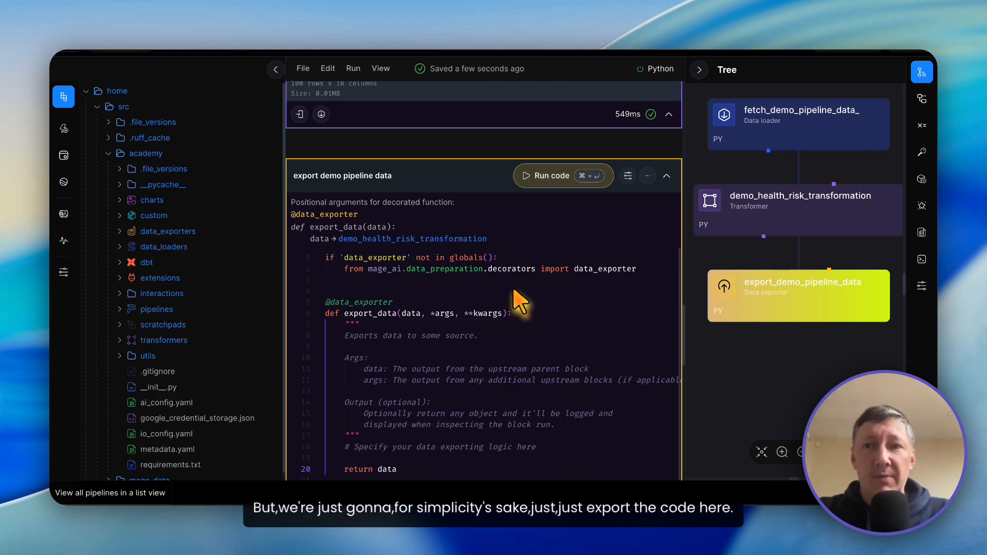
{"action": "scroll", "coordinate": [524, 308], "scroll_direction": "down", "scroll_amount": 10}
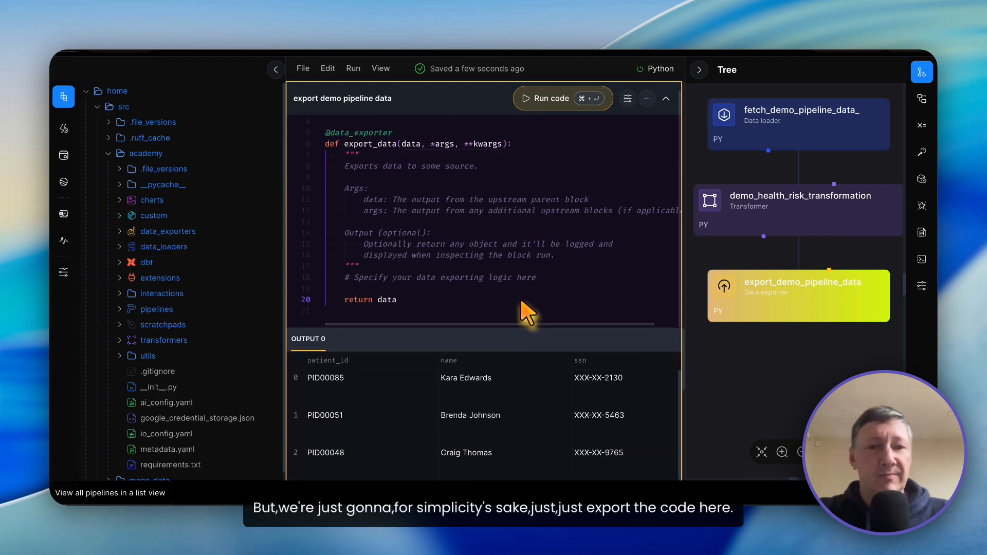
{"action": "scroll", "coordinate": [524, 311], "scroll_direction": "down", "scroll_amount": 6}
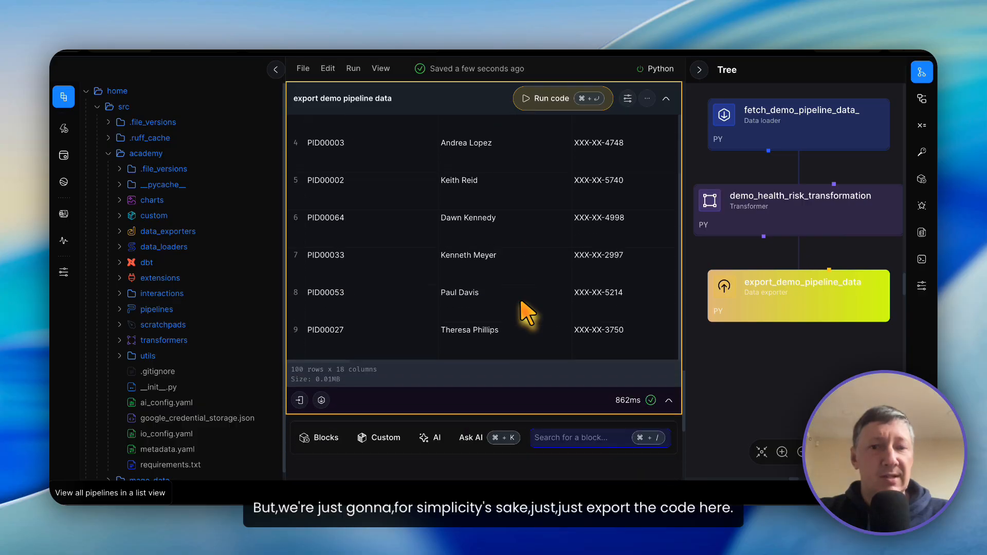
{"action": "scroll", "coordinate": [527, 311], "scroll_direction": "up", "scroll_amount": 2}
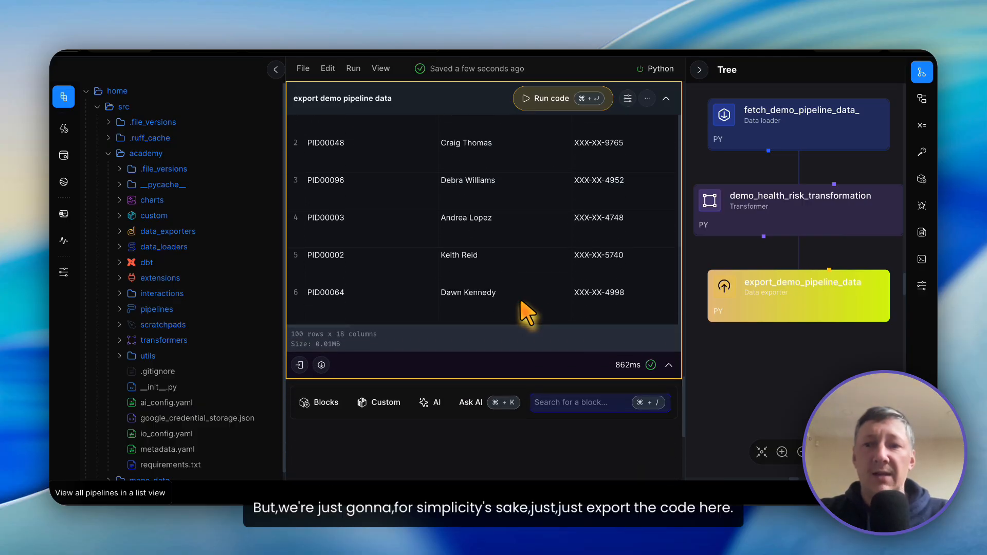